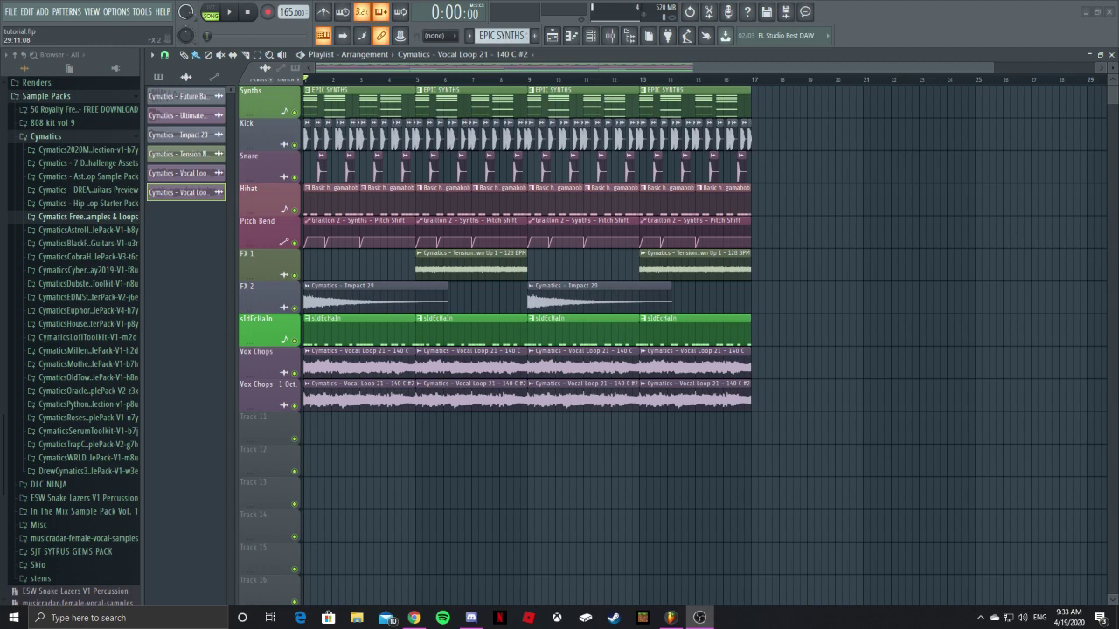
Step: View the Serum patch of the SUPERSAW - Golden channel, and move the channel rack clear of the playlist clips
{"action": "left_click", "coordinate": [591, 35]}
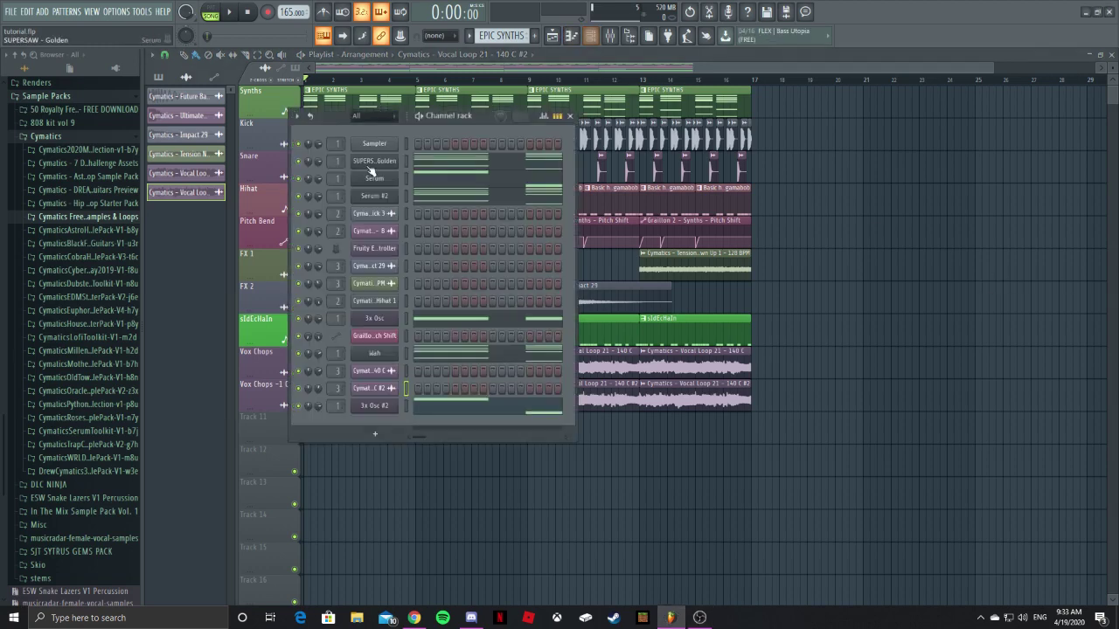
{"action": "left_click", "coordinate": [375, 165]}
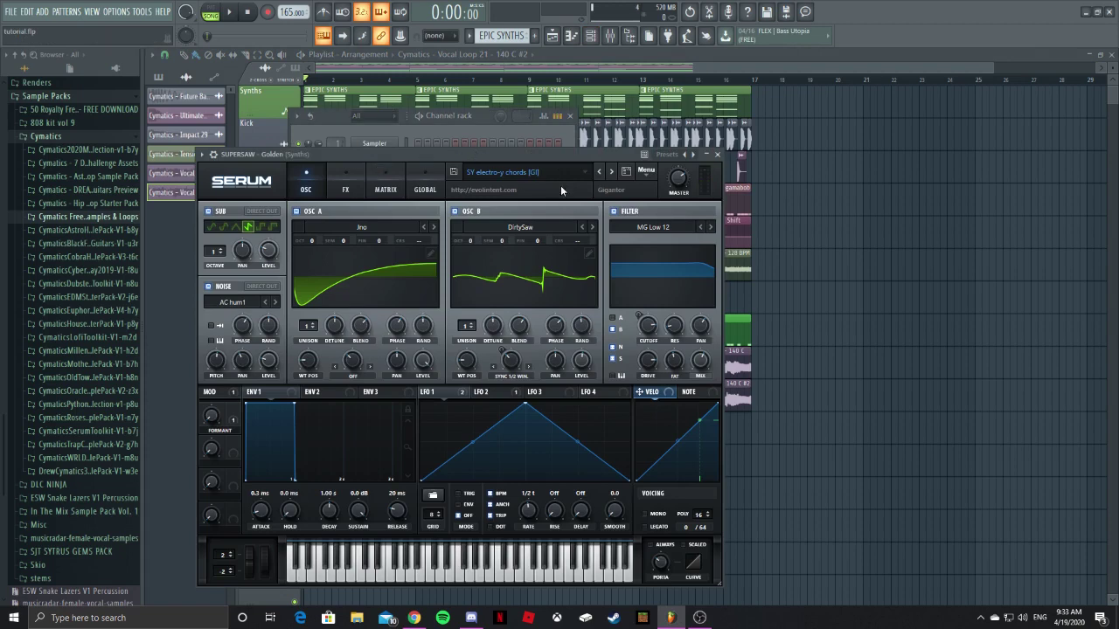
{"action": "left_click", "coordinate": [717, 155]}
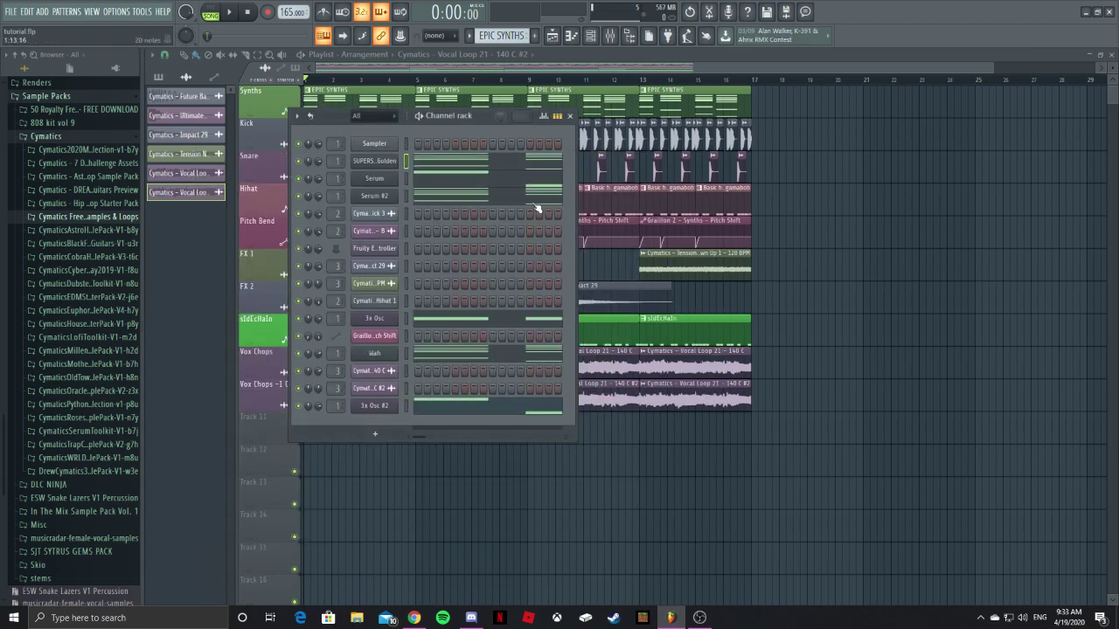
{"action": "left_click_drag", "start_coordinate": [331, 116], "coordinate": [829, 138]}
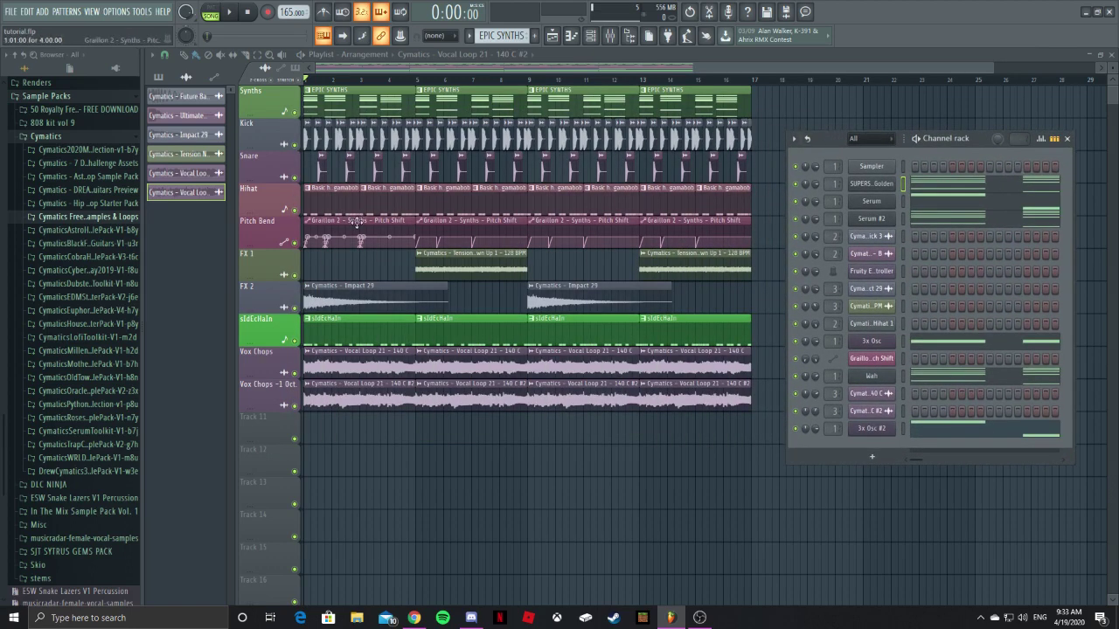
Step: Select the Graillon 2 pitch shift clip on the Pitch Bend track and inspect the Graillon 2 plugin on the Synths mixer track
{"action": "left_click", "coordinate": [348, 225]}
{"action": "key", "text": "F6"}
{"action": "left_click", "coordinate": [348, 225]}
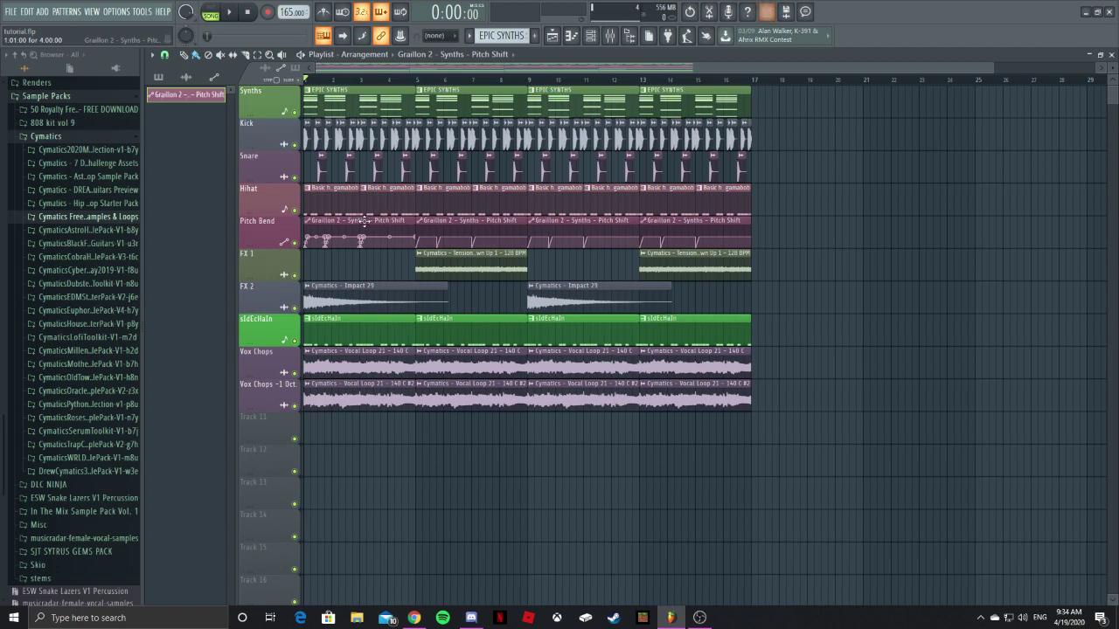
{"action": "left_click", "coordinate": [610, 36]}
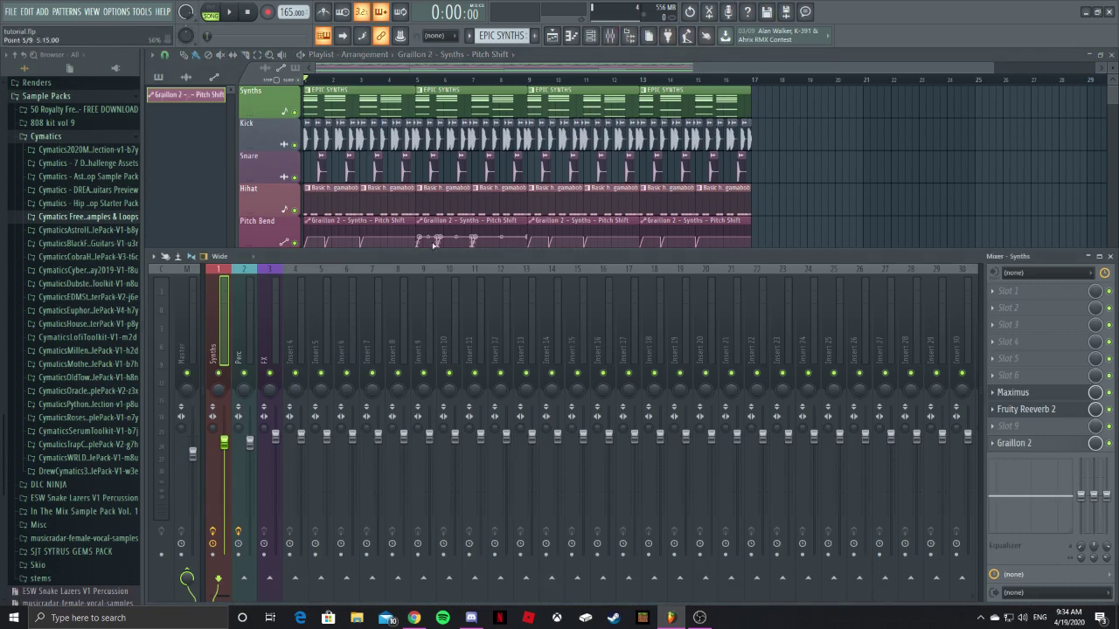
{"action": "left_click", "coordinate": [1042, 443]}
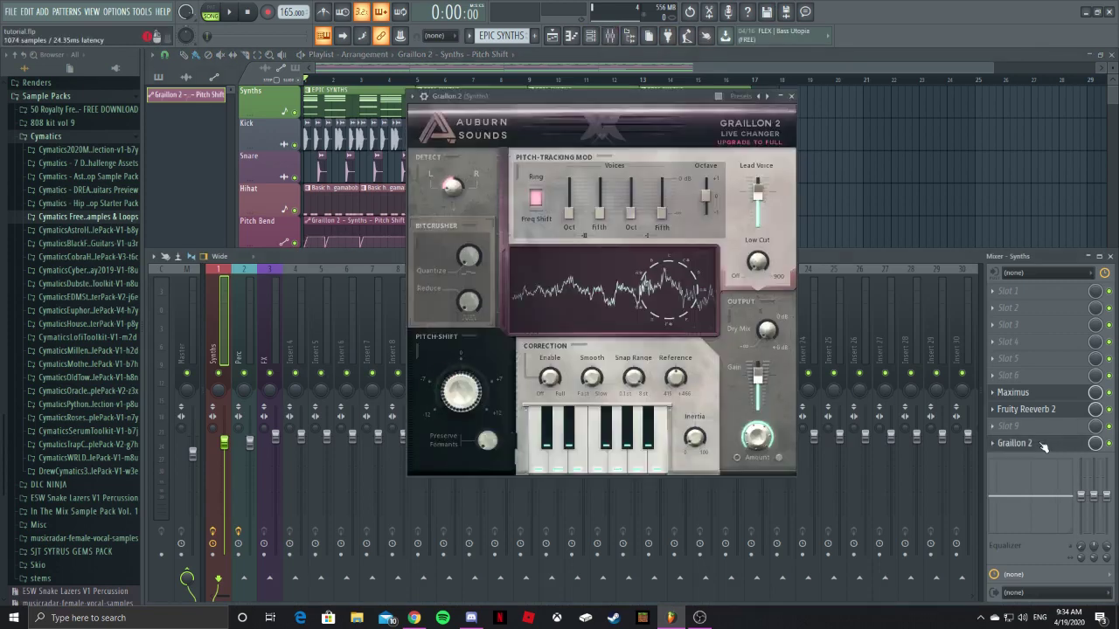
{"action": "left_click", "coordinate": [1042, 443]}
{"action": "left_click", "coordinate": [1042, 443]}
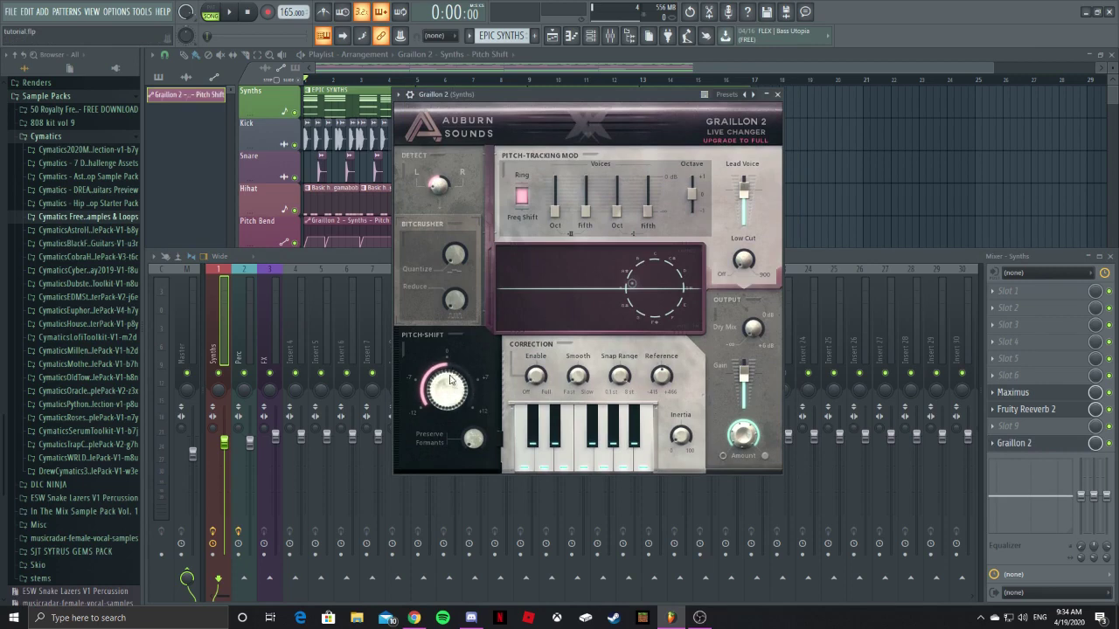
{"action": "left_click", "coordinate": [348, 74]}
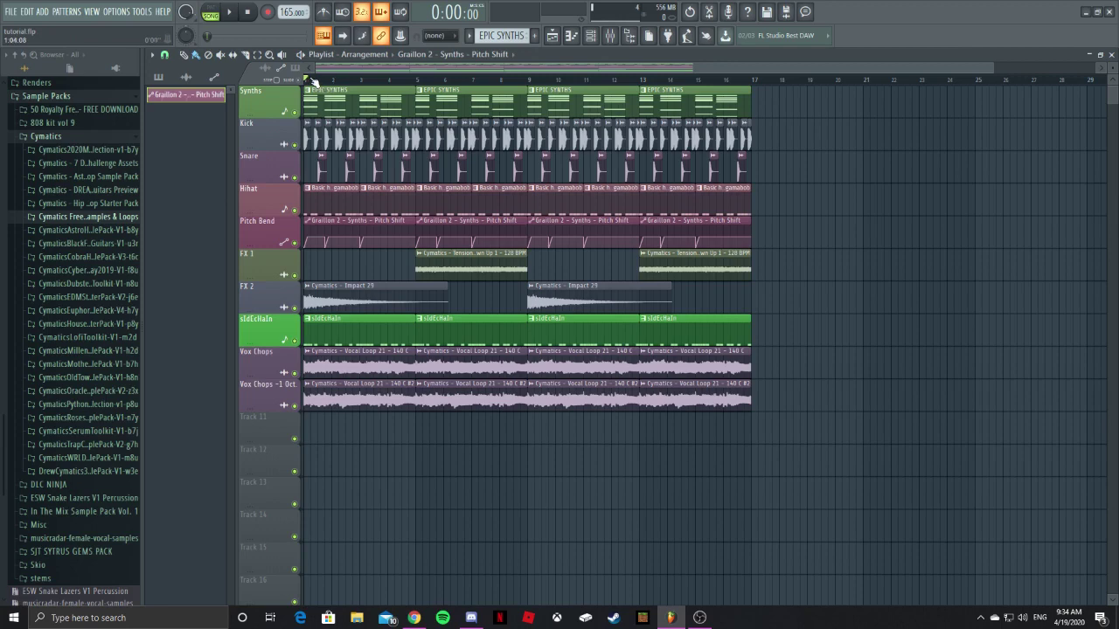
Step: Mute the sIdEcHaIn track and play back the Synths track on its own
{"action": "key", "text": "space"}
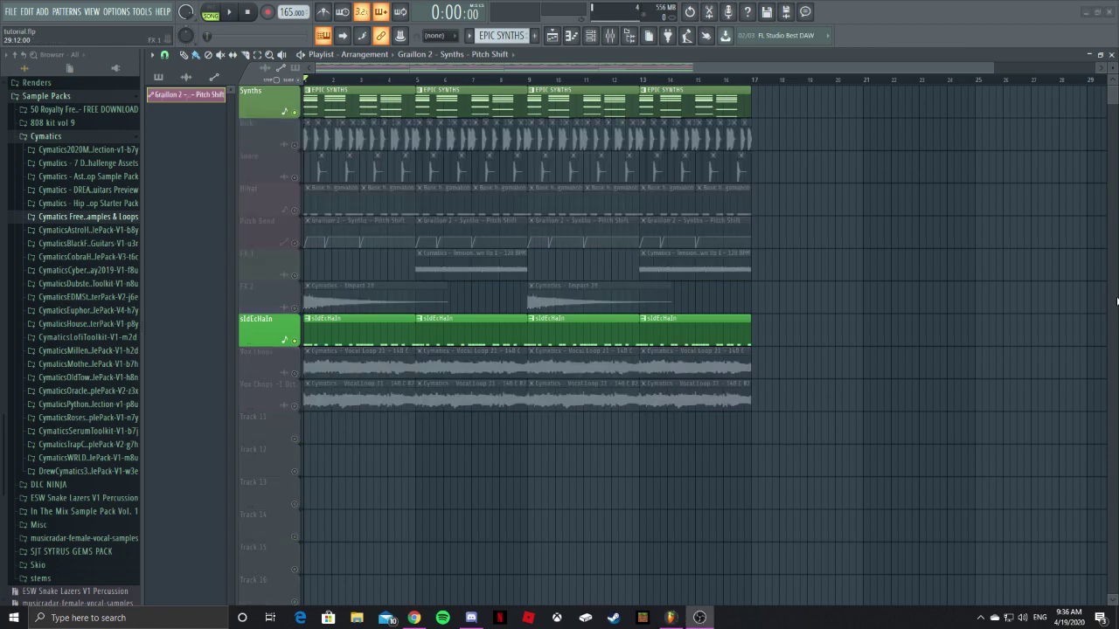
{"action": "left_click", "coordinate": [294, 341]}
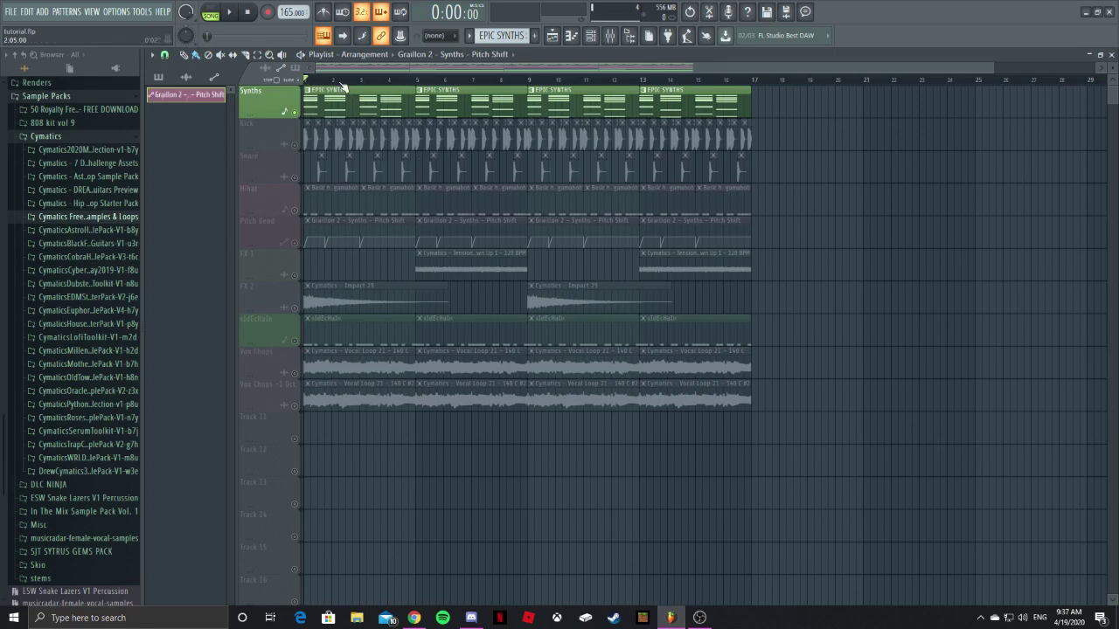
{"action": "key", "text": "space"}
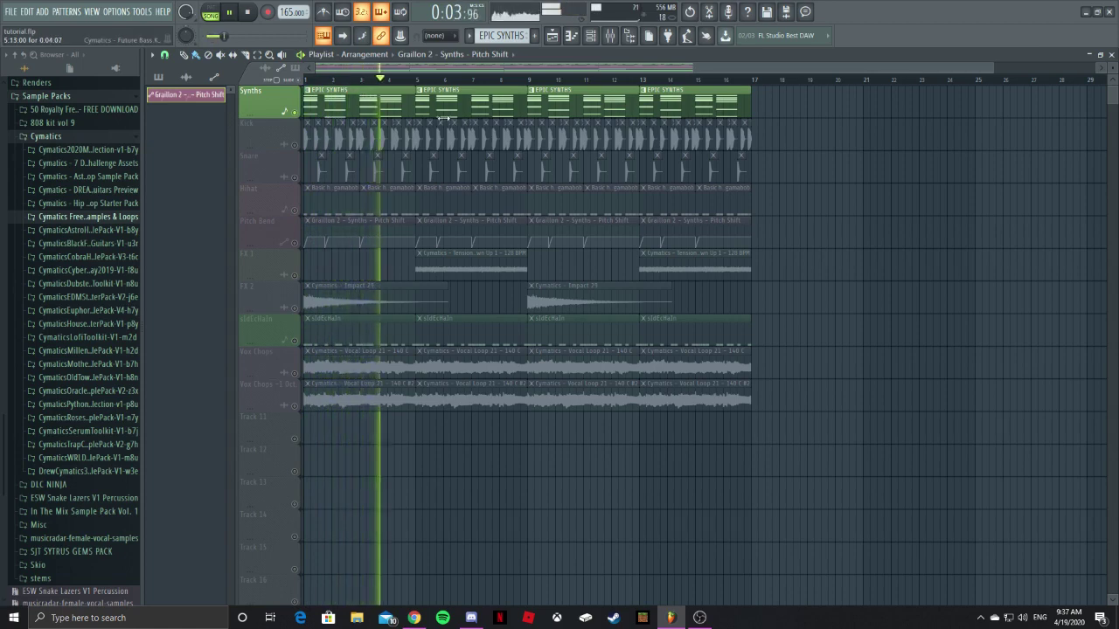
{"action": "key", "text": "space"}
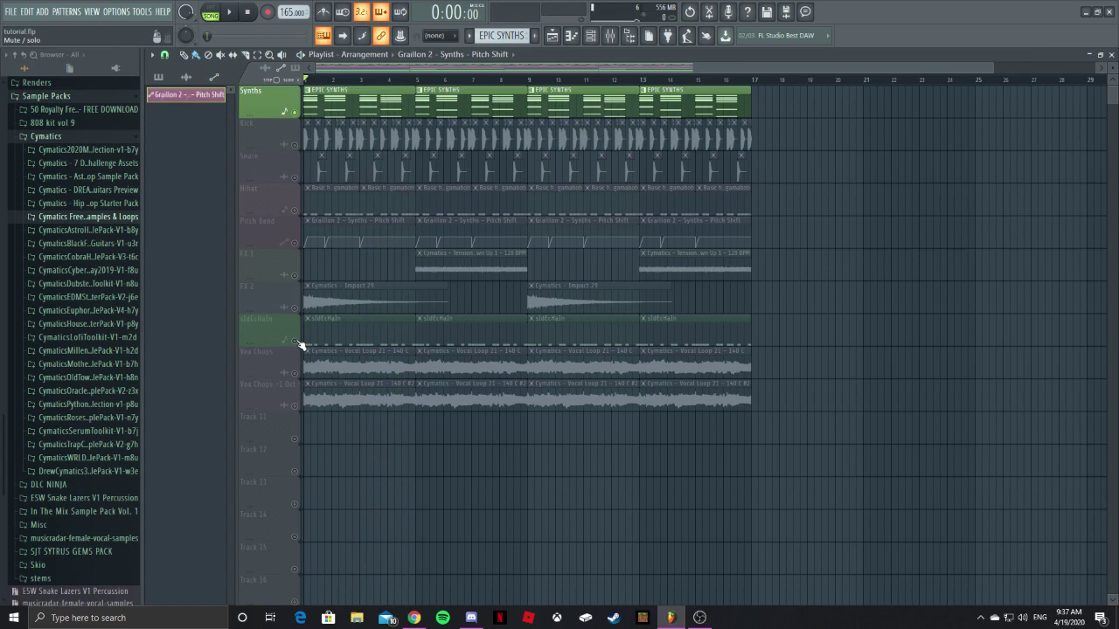
Step: Unmute the sIdEcHaIn track and play it back together with the Synths track
{"action": "left_click", "coordinate": [298, 343]}
{"action": "key", "text": "space"}
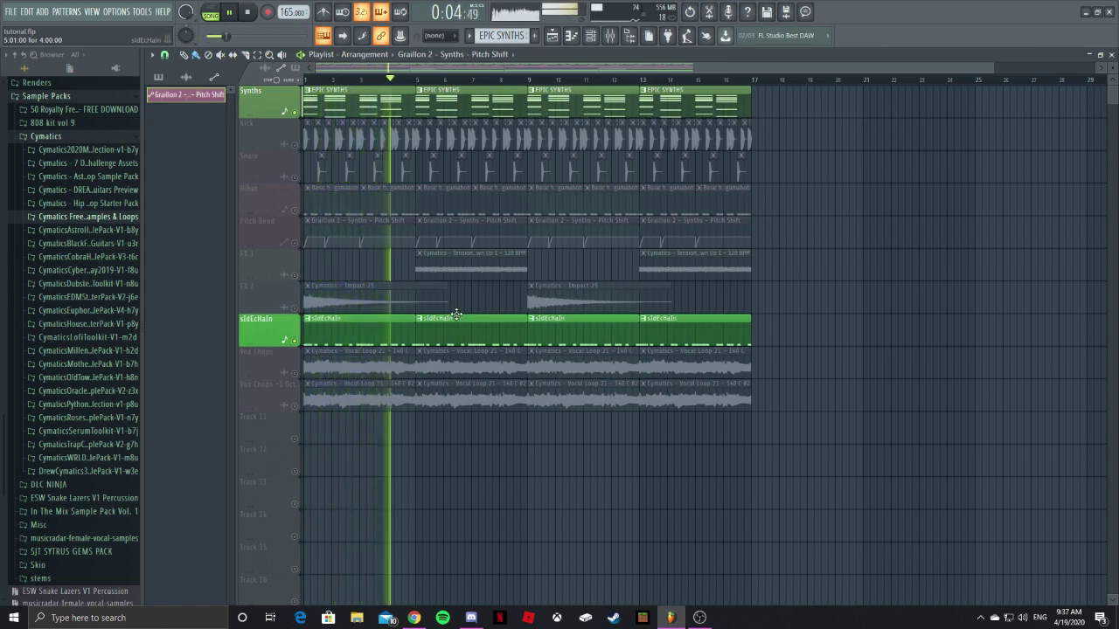
{"action": "key", "text": "space"}
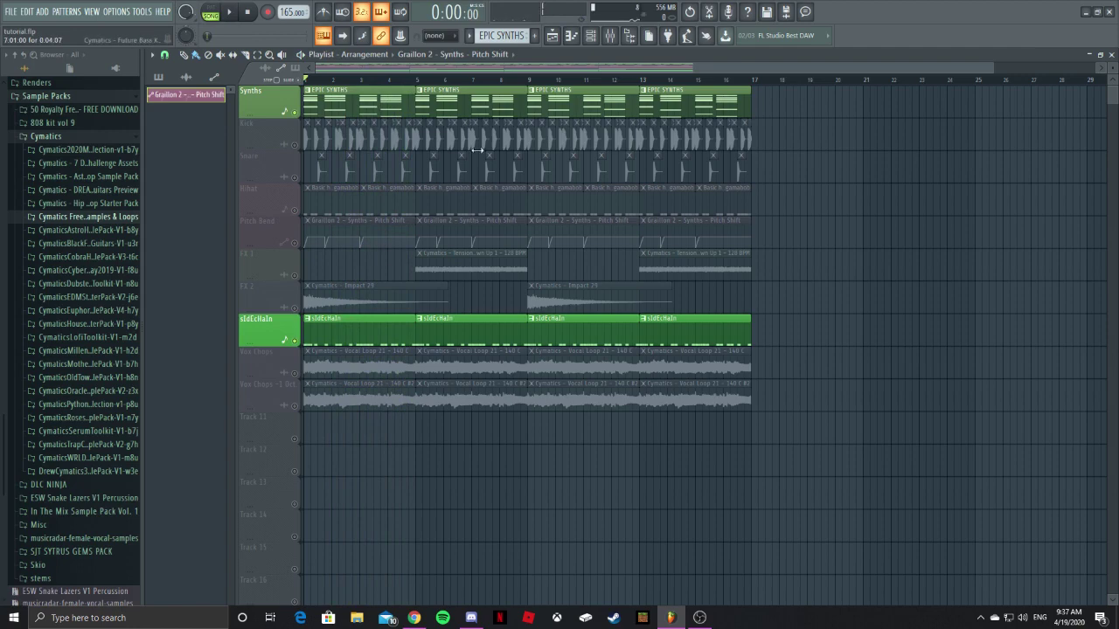
Step: Unmute the Pitch Bend track and play back the synths with the sidechain and pitch automation
{"action": "left_click", "coordinate": [297, 248]}
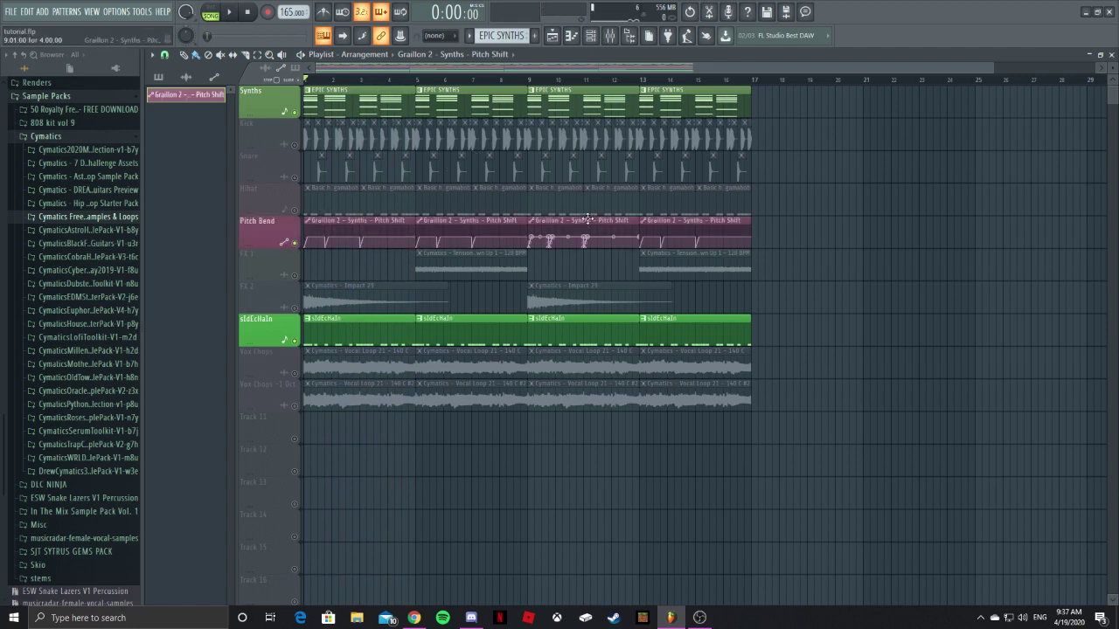
{"action": "key", "text": "space"}
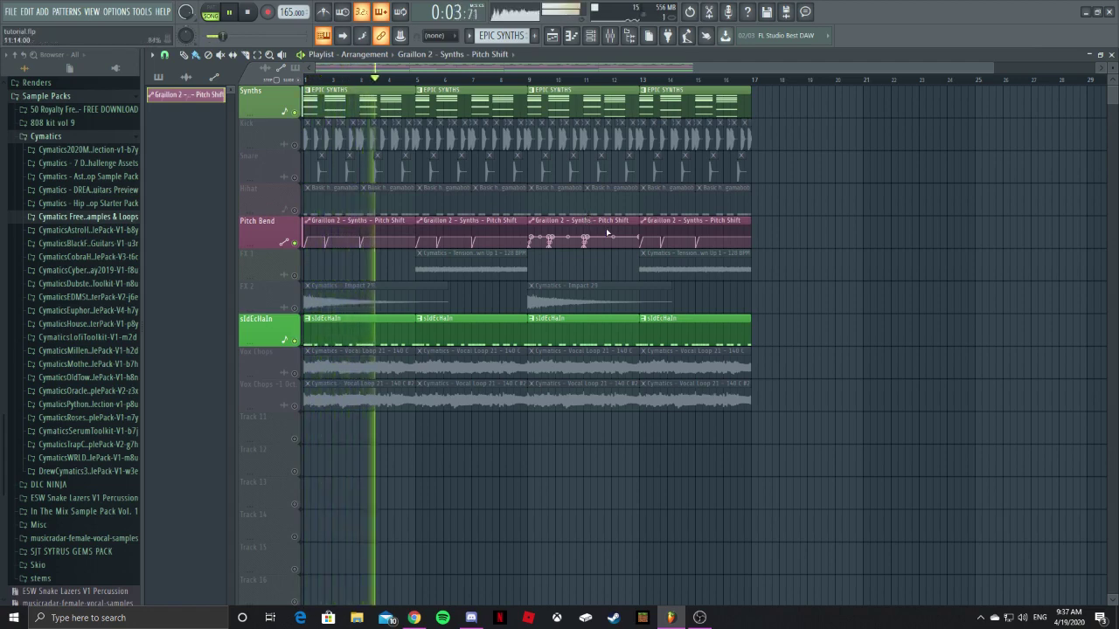
{"action": "key", "text": "space"}
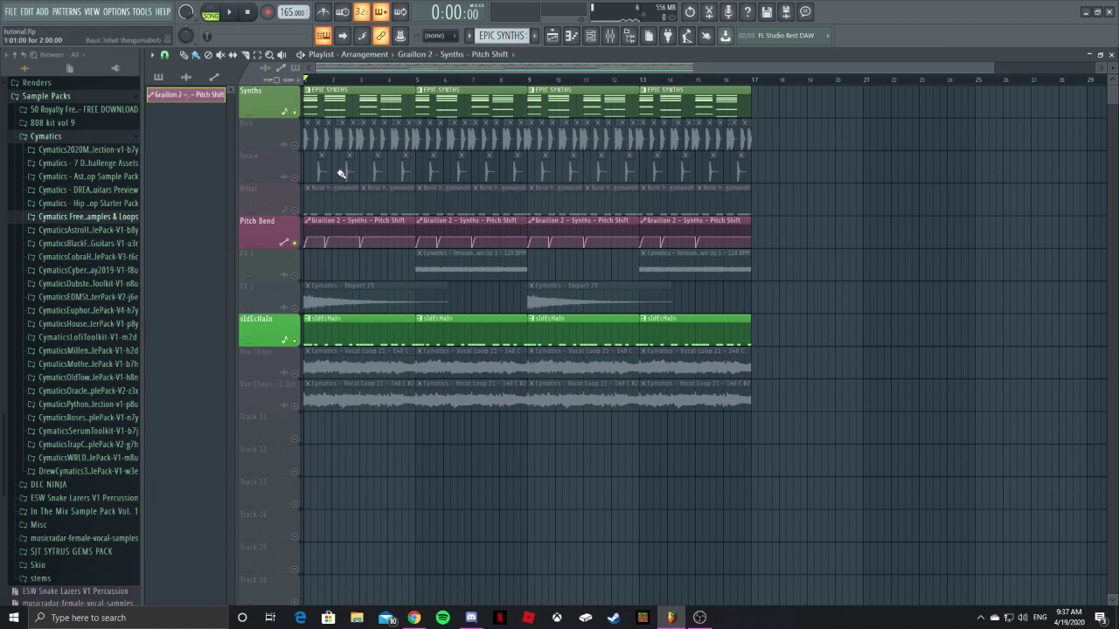
Step: Examine the SUPERSAW - Golden chord notes of the EPIC SYNTHS pattern in the piano roll, and close it
{"action": "double_click", "coordinate": [376, 96]}
{"action": "mouse_move", "coordinate": [454, 194]}
{"action": "left_mouse_down"}
{"action": "mouse_move", "coordinate": [452, 205]}
{"action": "mouse_move", "coordinate": [443, 185]}
{"action": "left_mouse_up"}
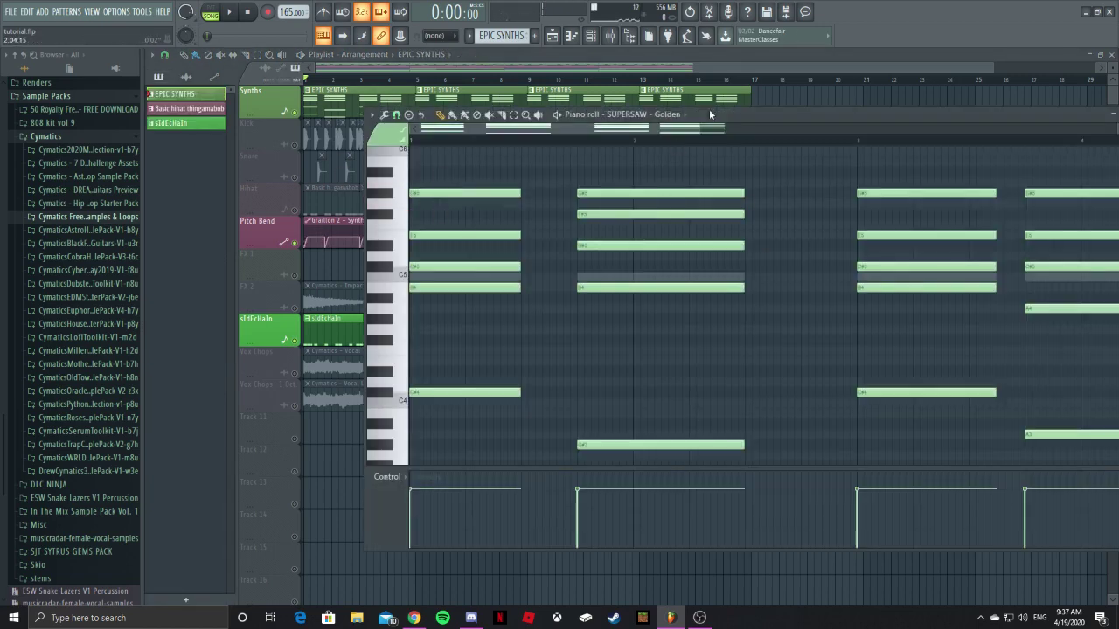
{"action": "left_click_drag", "start_coordinate": [622, 115], "coordinate": [548, 127]}
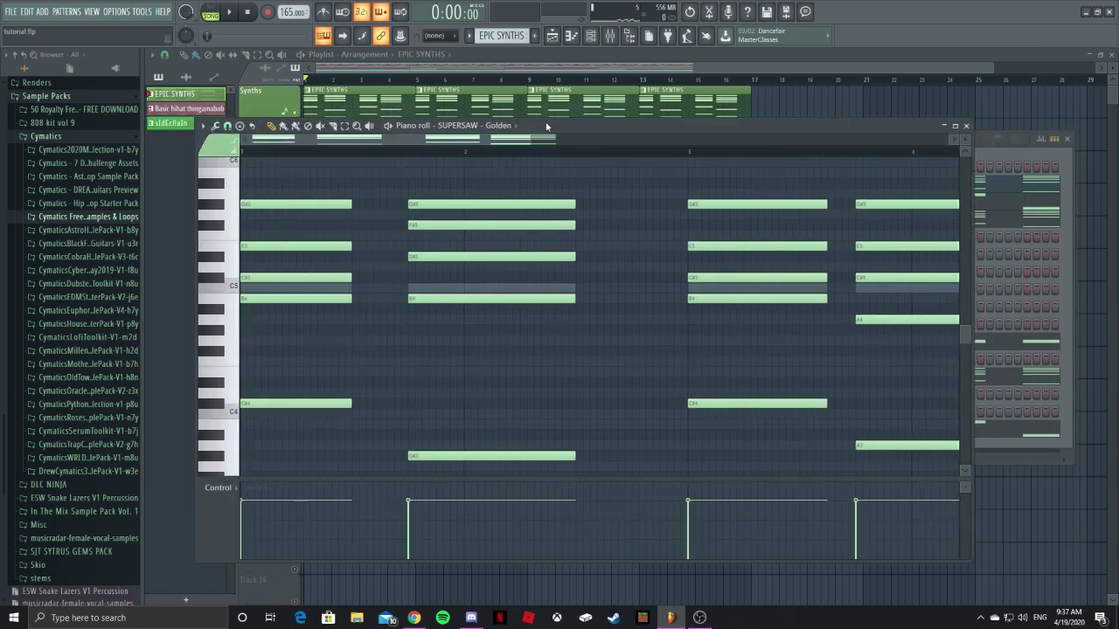
{"action": "left_click", "coordinate": [966, 127]}
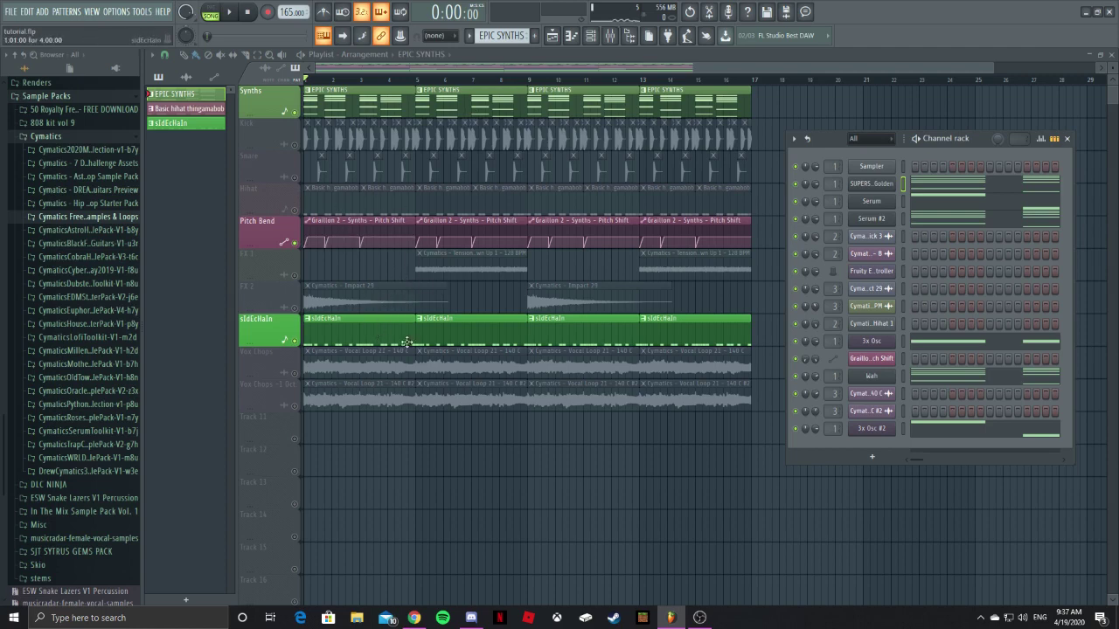
Step: Delete the Graillon 2 - Synths - Pitch Shift automation clip from the project
{"action": "key", "text": "F9"}
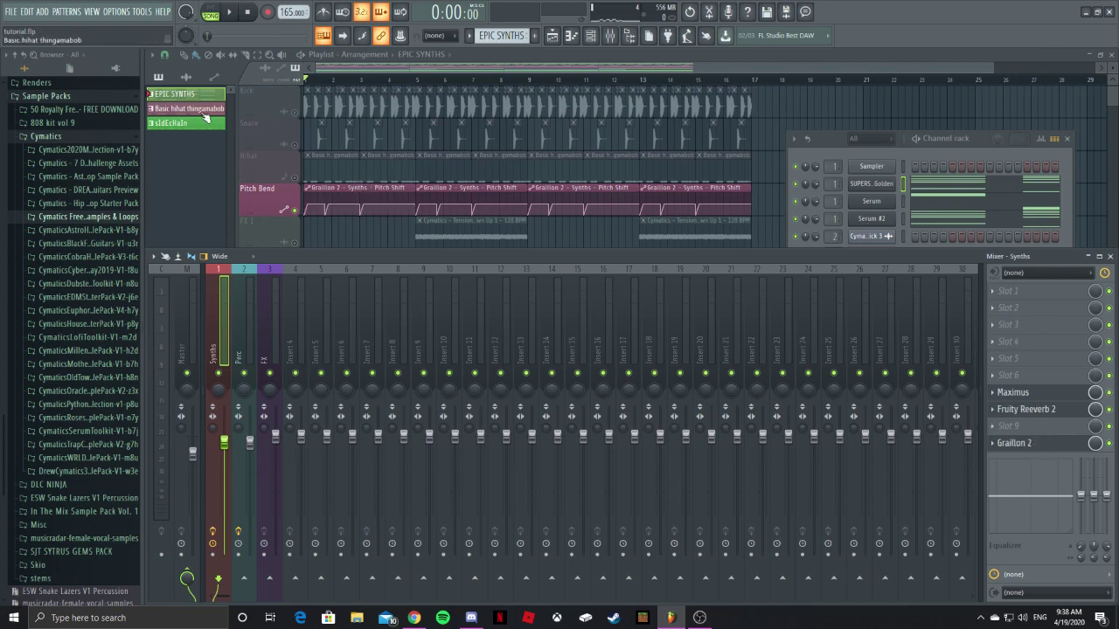
{"action": "left_click", "coordinate": [190, 79]}
{"action": "left_click", "coordinate": [189, 78]}
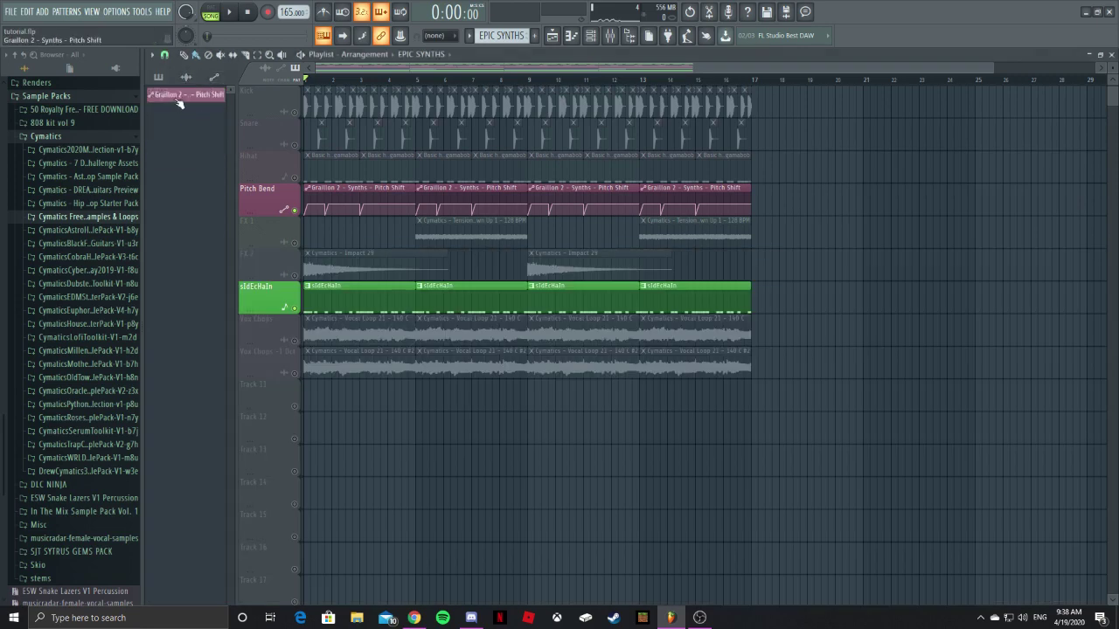
{"action": "right_click", "coordinate": [179, 95]}
{"action": "left_click", "coordinate": [200, 196]}
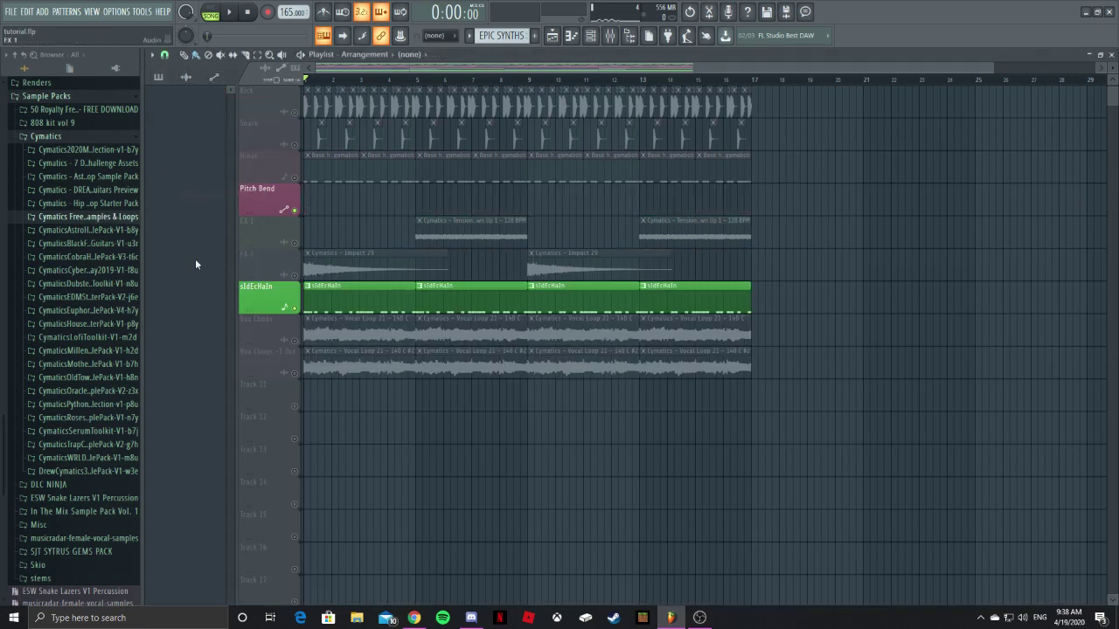
{"action": "scroll", "coordinate": [283, 210], "scroll_direction": "up", "scroll_amount": 1}
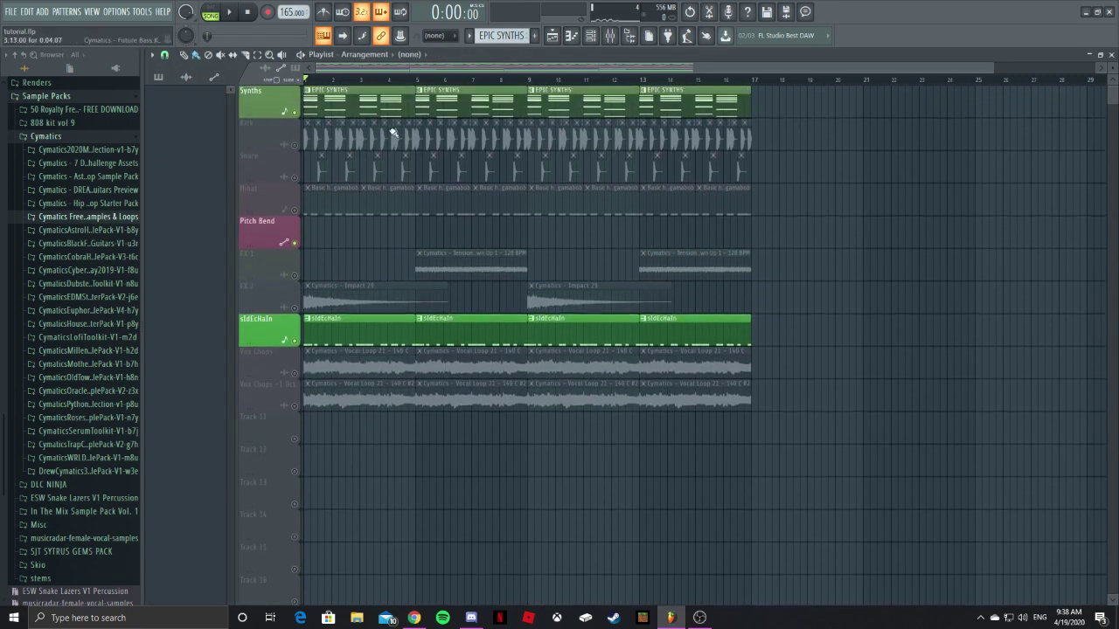
Step: Open Graillon 2 on the Synths mixer track and check the automation options of that track's volume fader
{"action": "left_click", "coordinate": [609, 35]}
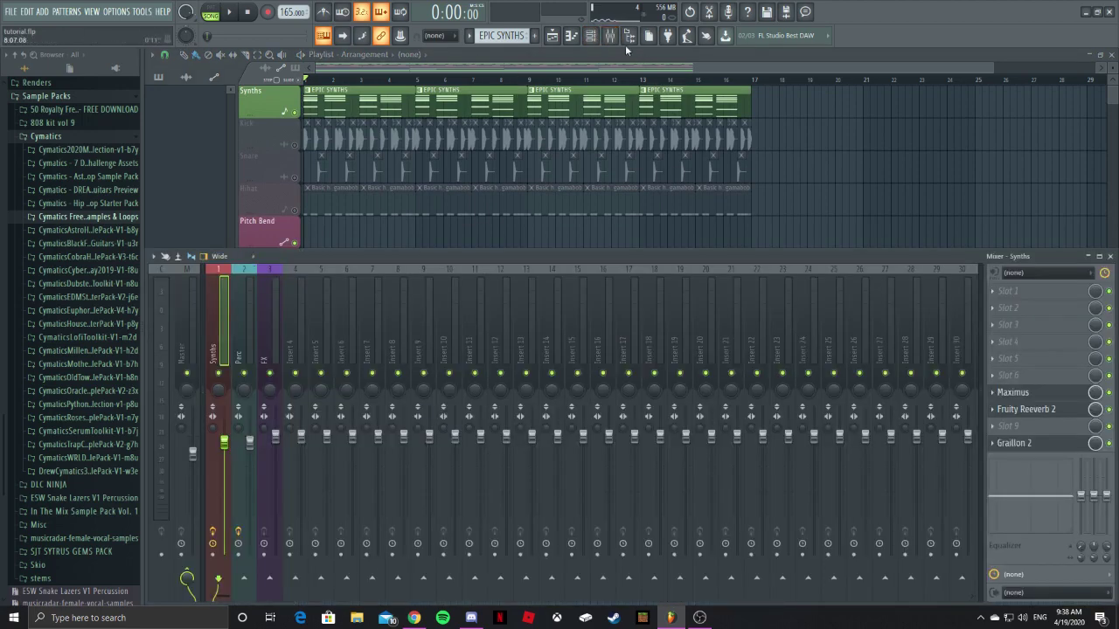
{"action": "left_click", "coordinate": [590, 35]}
{"action": "left_click_drag", "start_coordinate": [838, 137], "coordinate": [556, 85]}
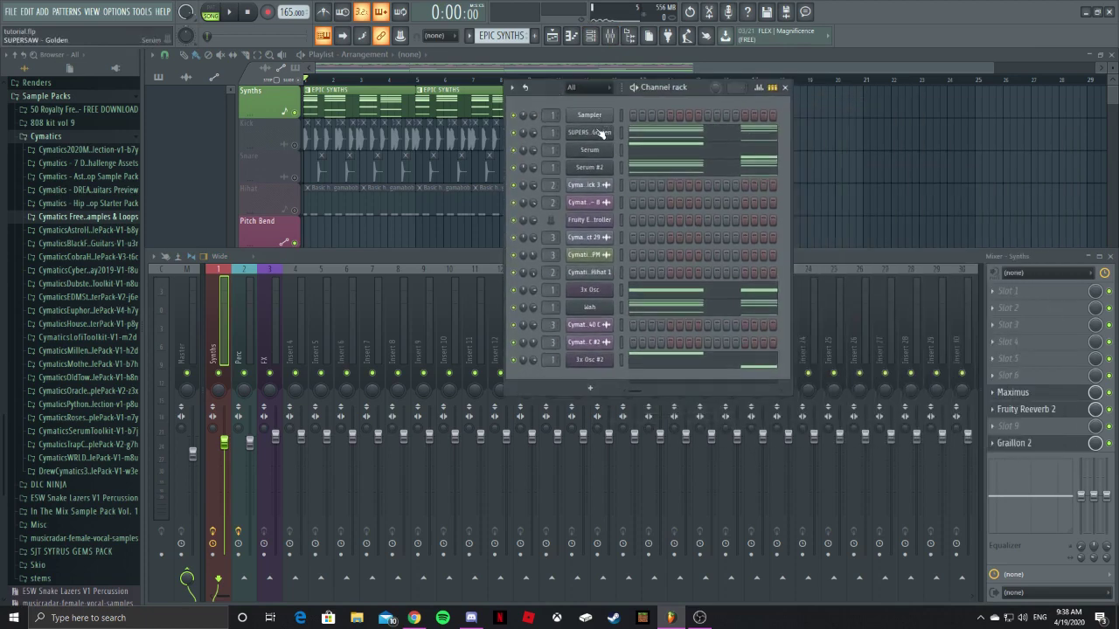
{"action": "left_click", "coordinate": [222, 319]}
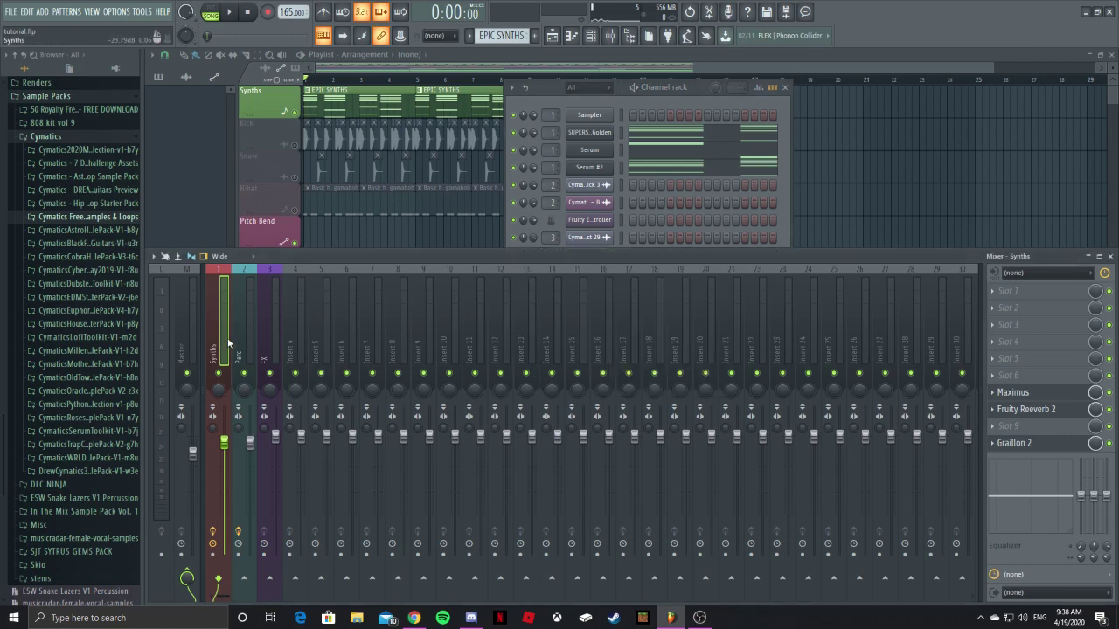
{"action": "left_click", "coordinate": [1037, 444]}
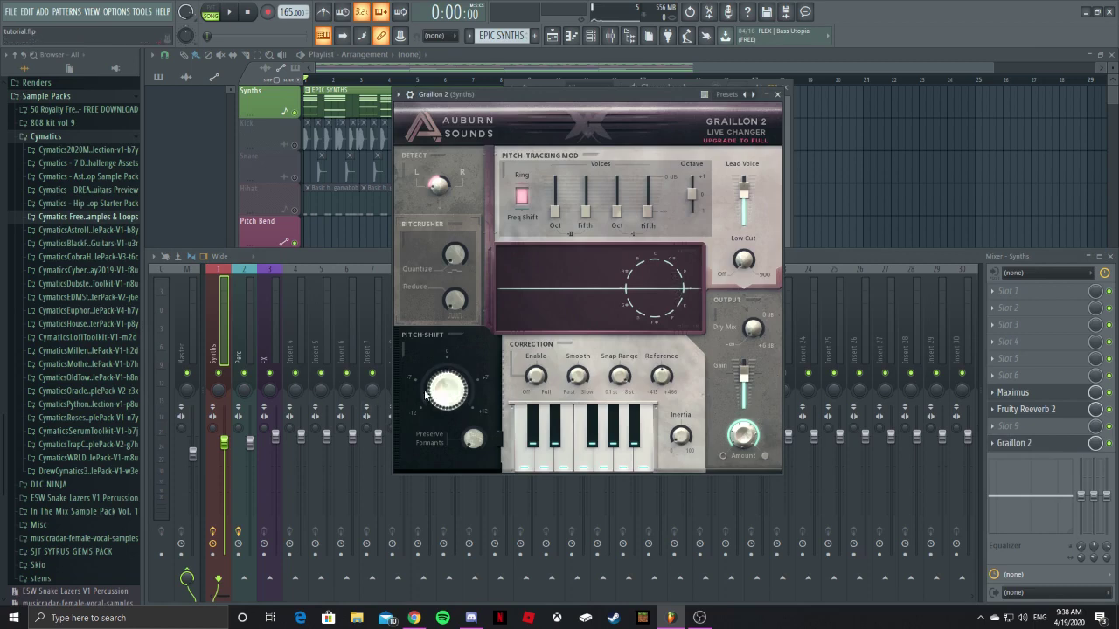
{"action": "right_click", "coordinate": [225, 444]}
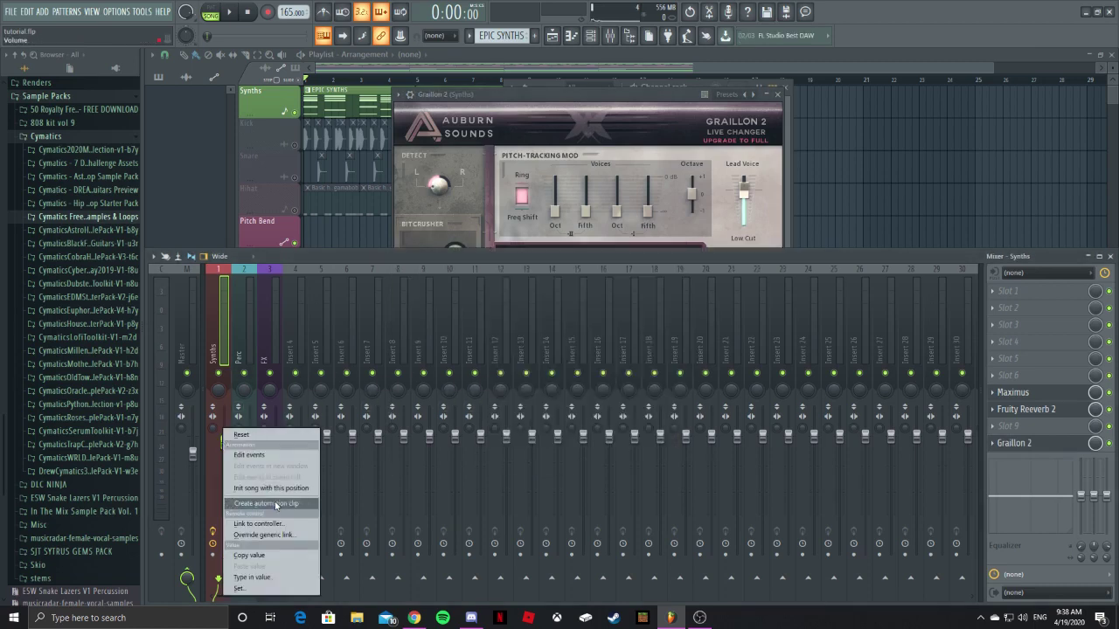
{"action": "left_click", "coordinate": [472, 92]}
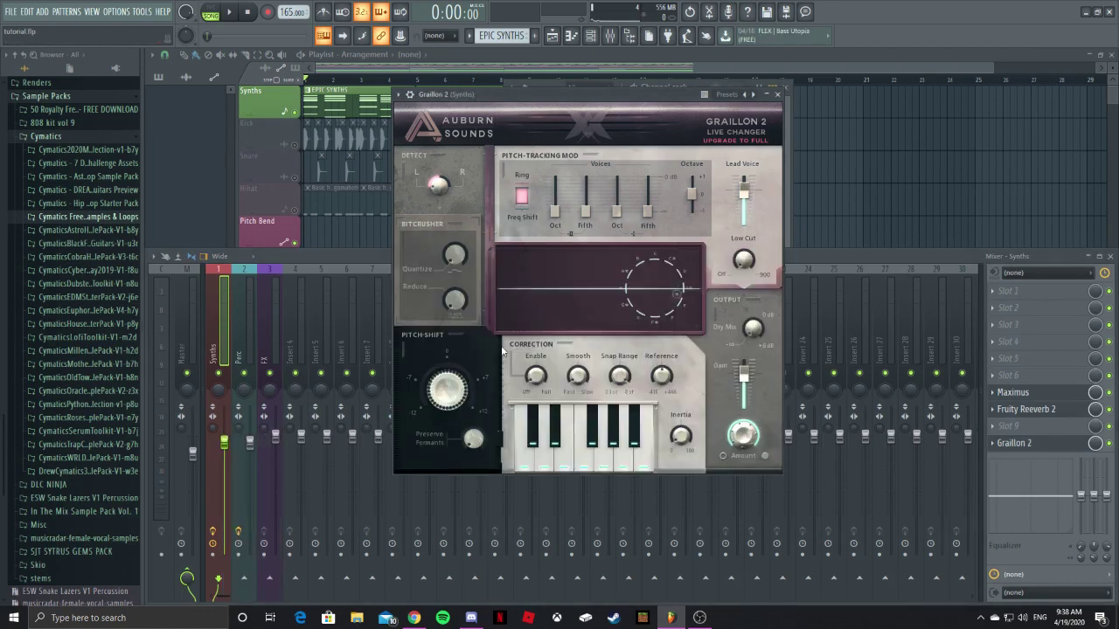
Step: Tweak and reset Graillon 2's Pitch Shift knob, and create an automation clip for that last tweaked parameter
{"action": "mouse_move", "coordinate": [450, 378]}
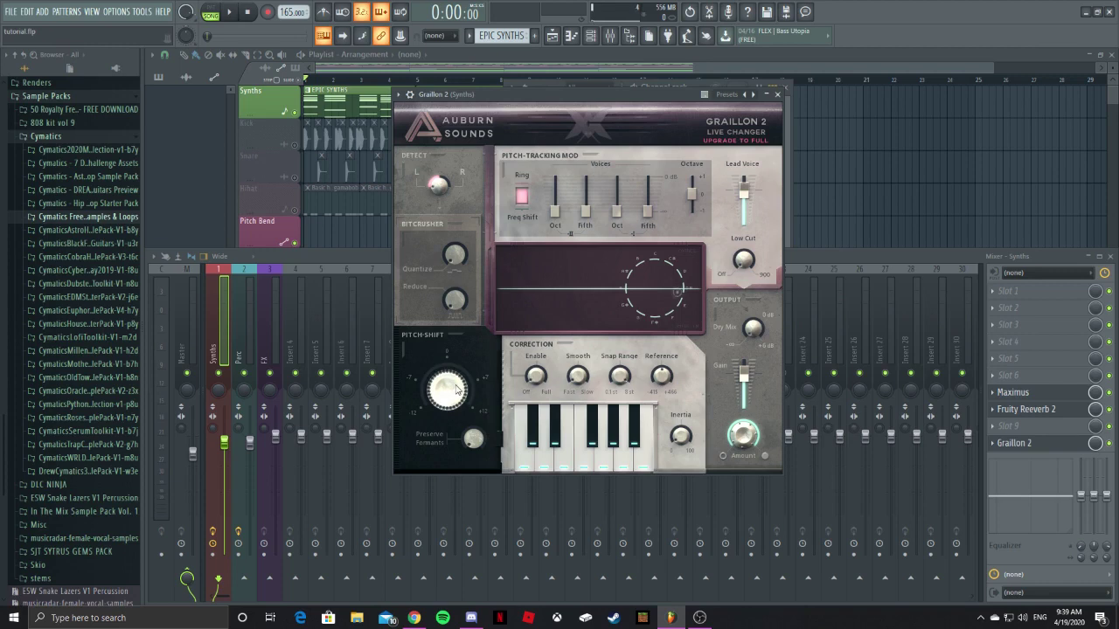
{"action": "mouse_move", "coordinate": [460, 393]}
{"action": "left_mouse_down"}
{"action": "mouse_move", "coordinate": [448, 341]}
{"action": "mouse_move", "coordinate": [447, 441]}
{"action": "mouse_move", "coordinate": [454, 382]}
{"action": "left_mouse_up"}
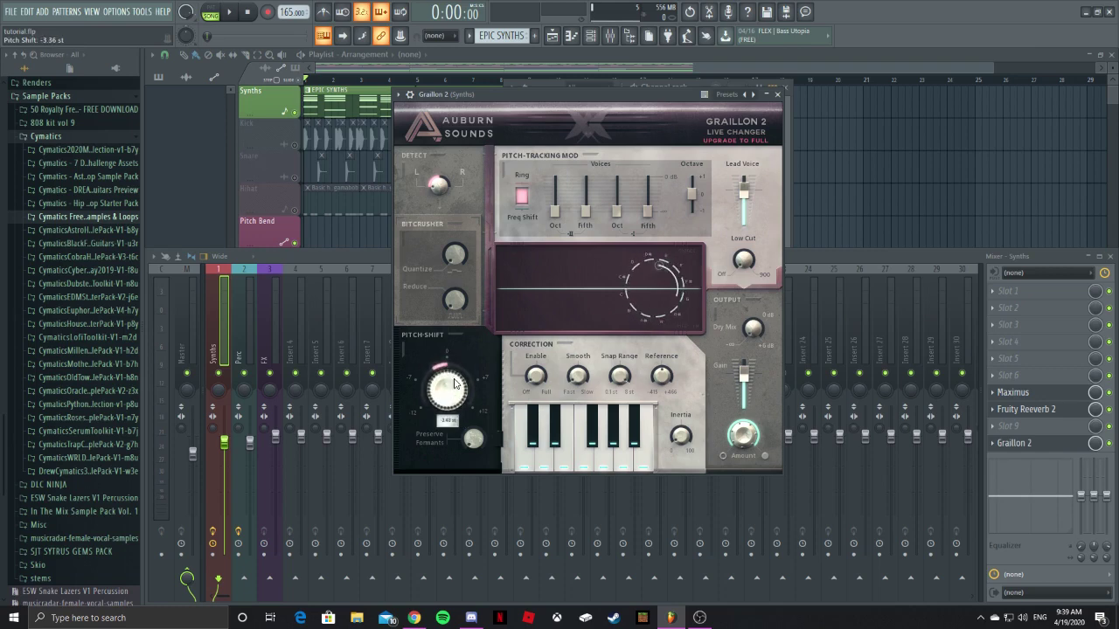
{"action": "double_click", "coordinate": [454, 382]}
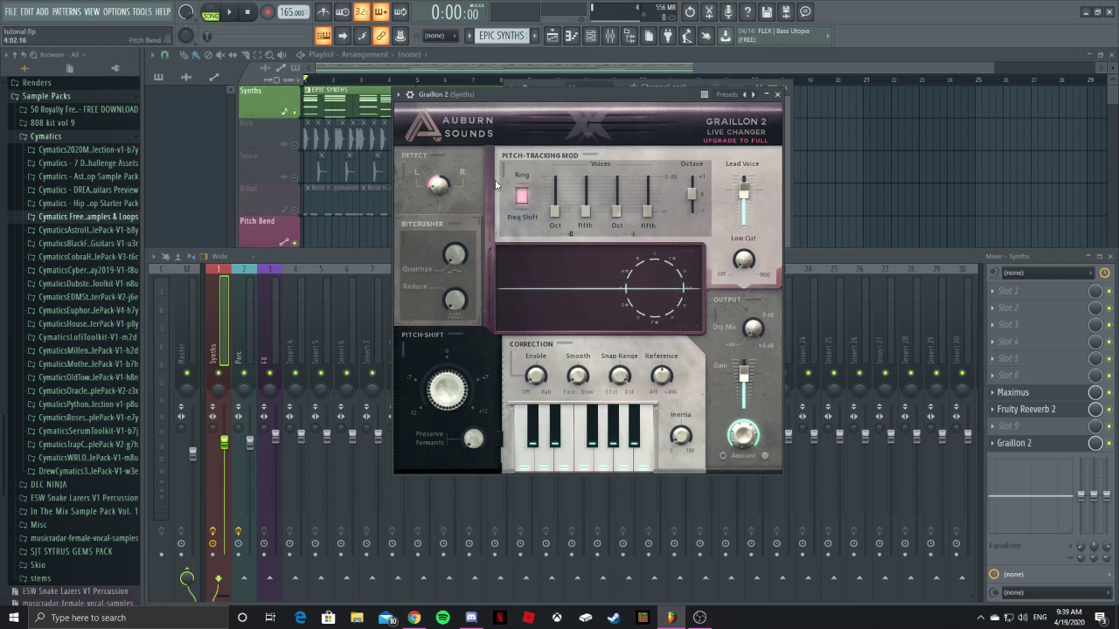
{"action": "left_click", "coordinate": [140, 12]}
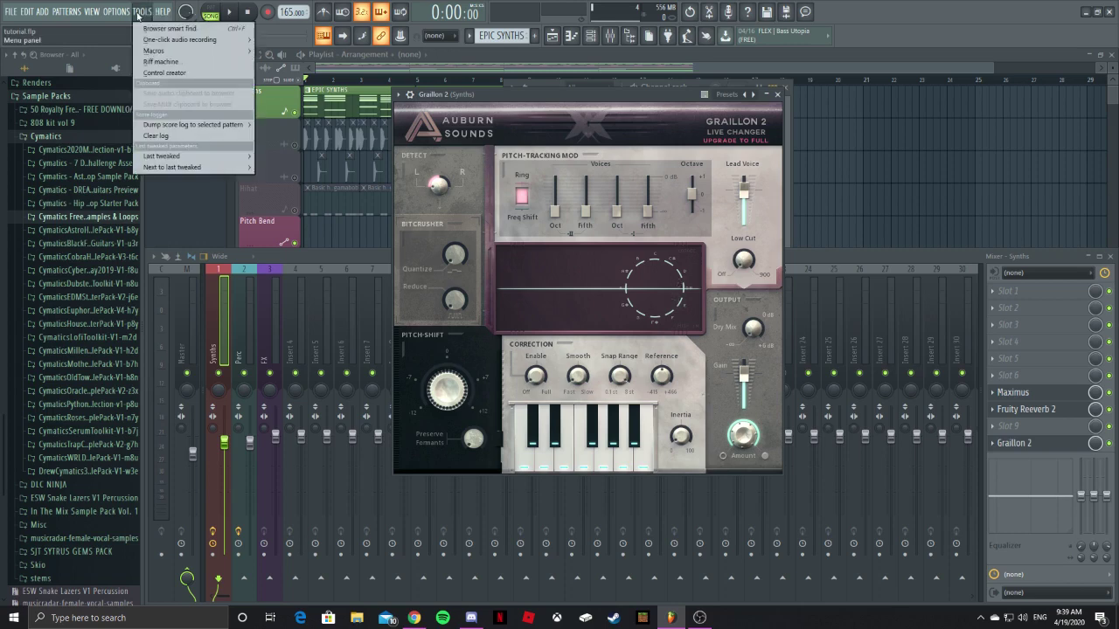
{"action": "mouse_move", "coordinate": [164, 156]}
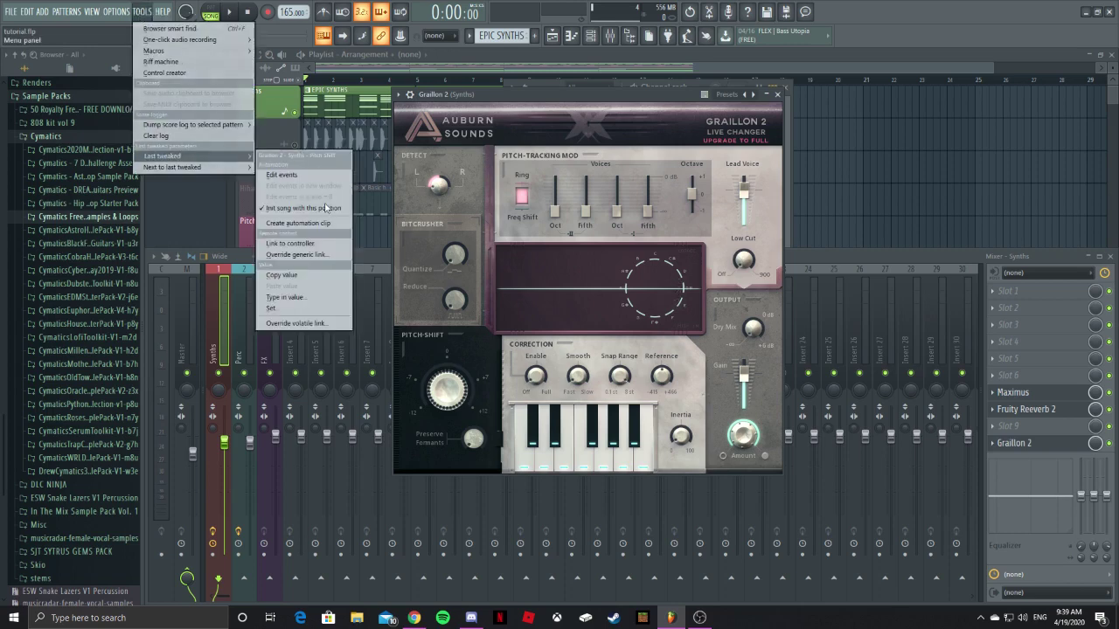
{"action": "left_click", "coordinate": [329, 226]}
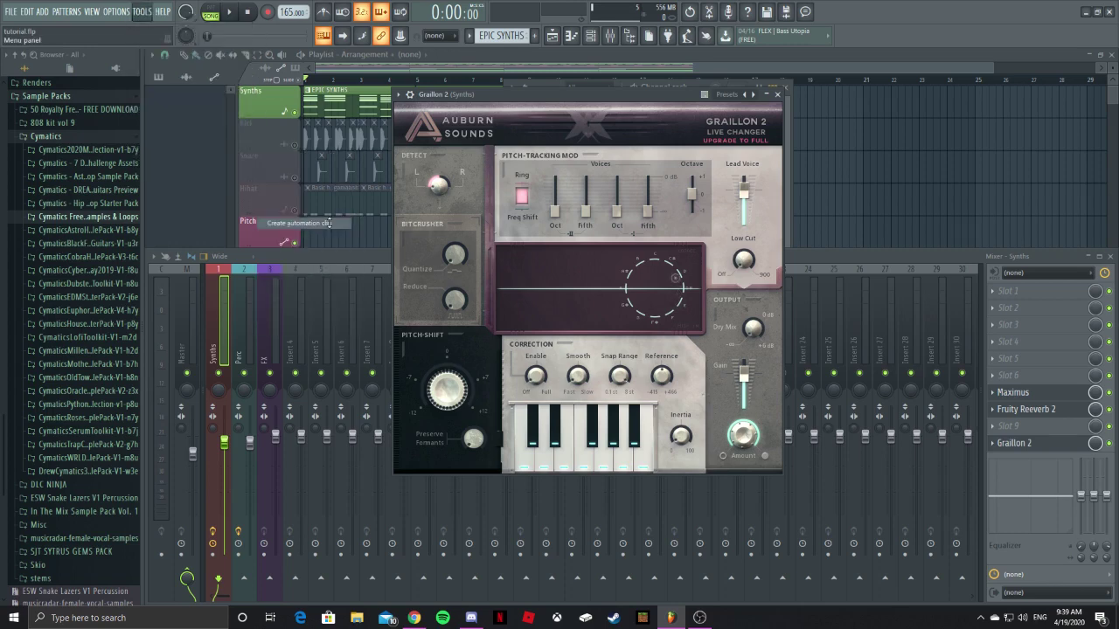
{"action": "left_click", "coordinate": [185, 191]}
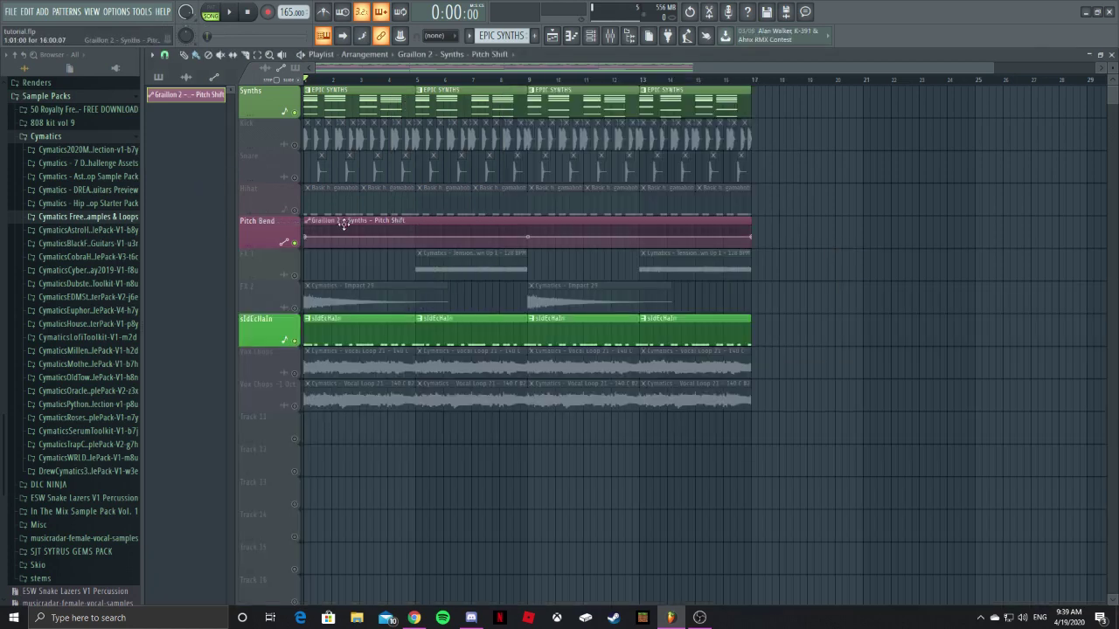
Step: Copy the value of the first point in the Pitch Shift automation clip and play back the synths
{"action": "right_click", "coordinate": [308, 237]}
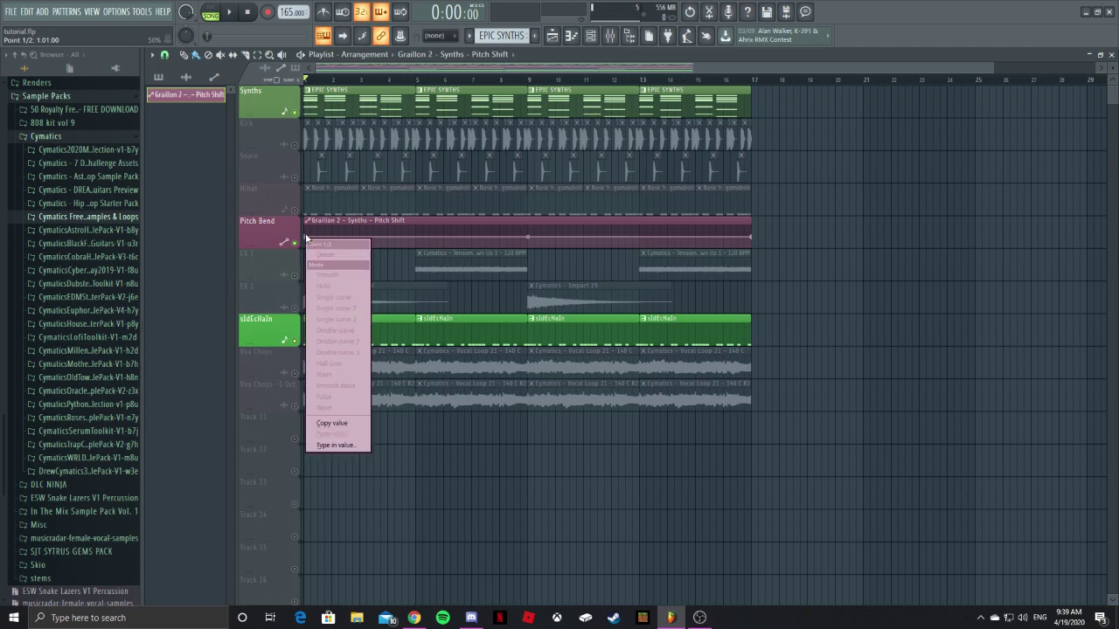
{"action": "left_click", "coordinate": [336, 425]}
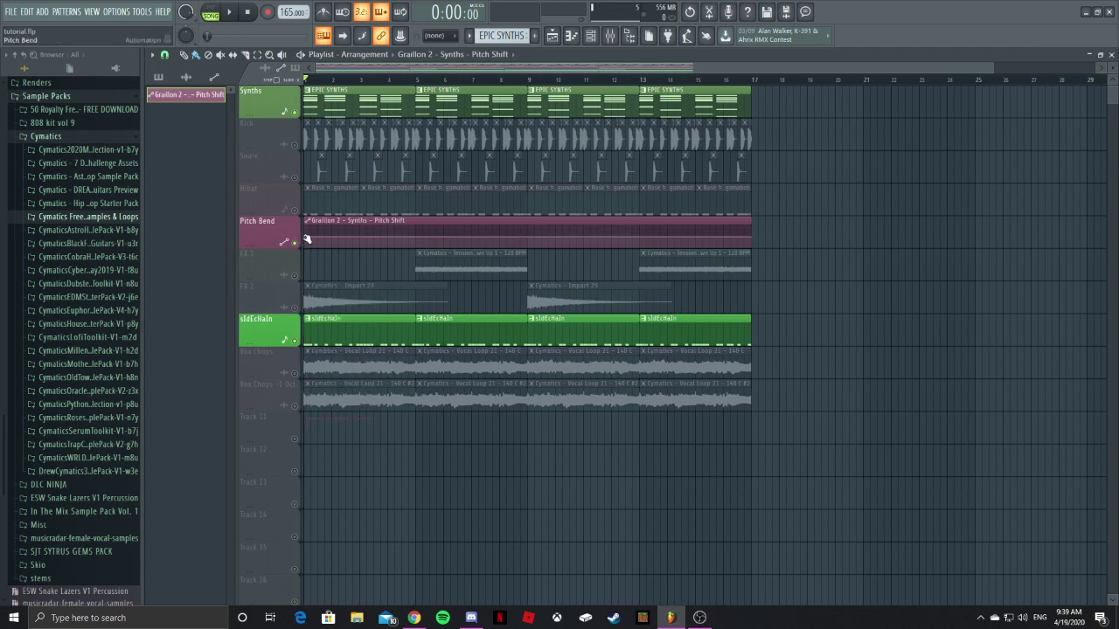
{"action": "right_click", "coordinate": [306, 237]}
{"action": "key", "text": "space"}
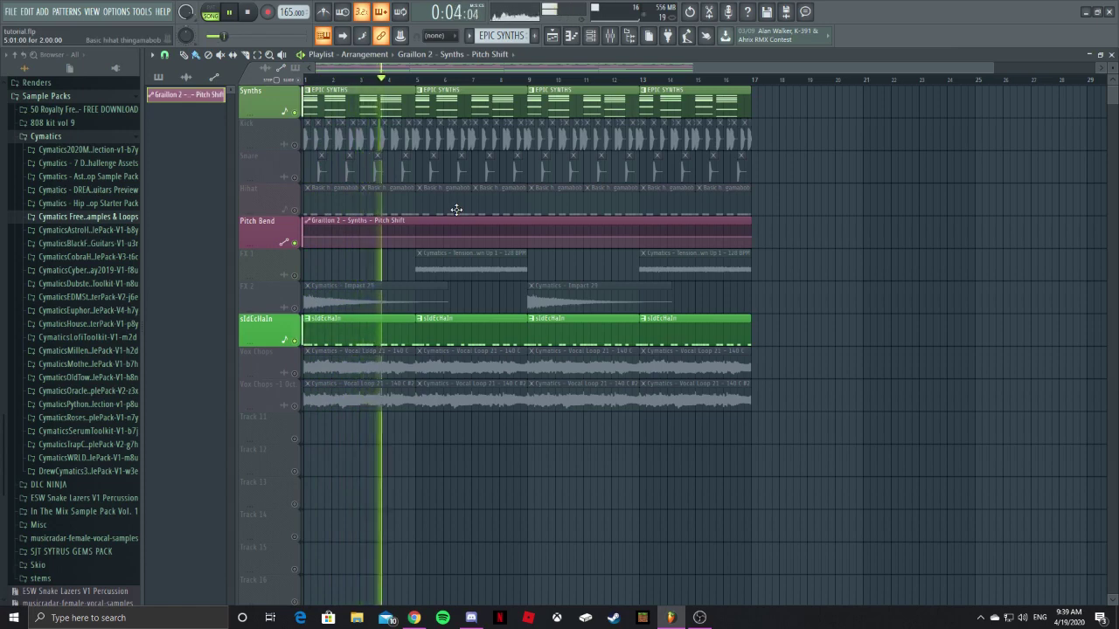
{"action": "key", "text": "space"}
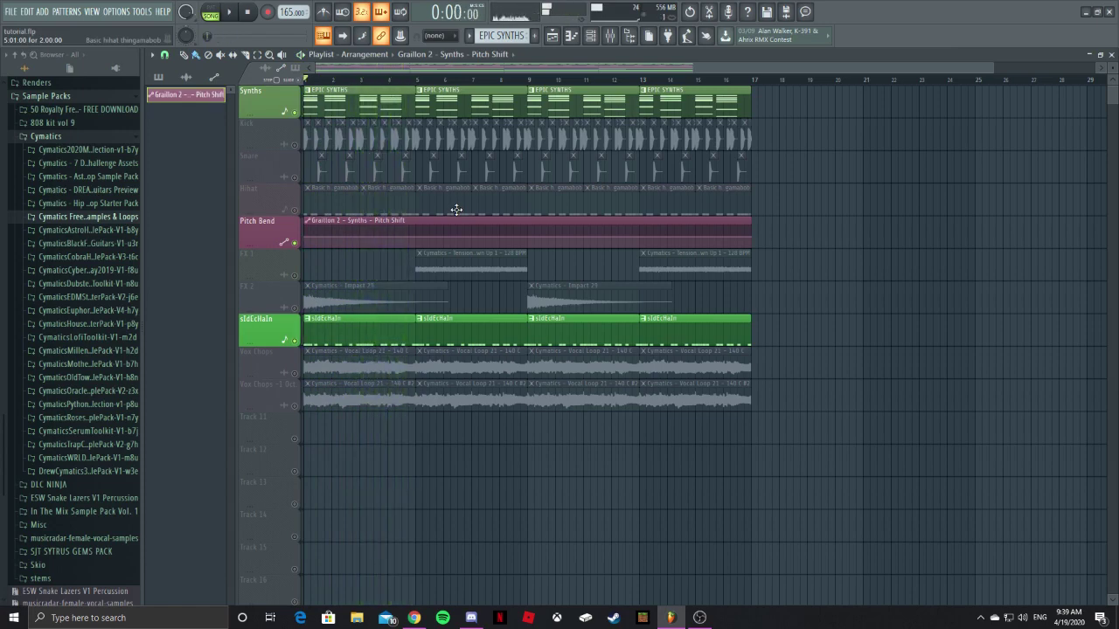
Step: Paste 50% onto a point just after the Pitch Shift clip's start and delete the extra point beside it
{"action": "right_click", "coordinate": [314, 239]}
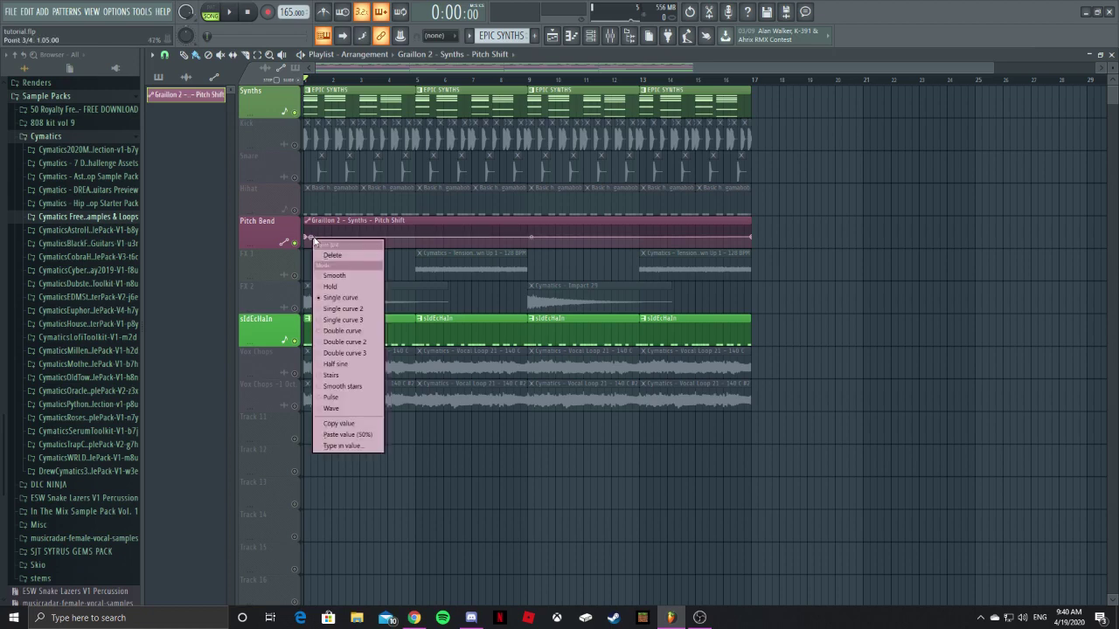
{"action": "left_click", "coordinate": [352, 436]}
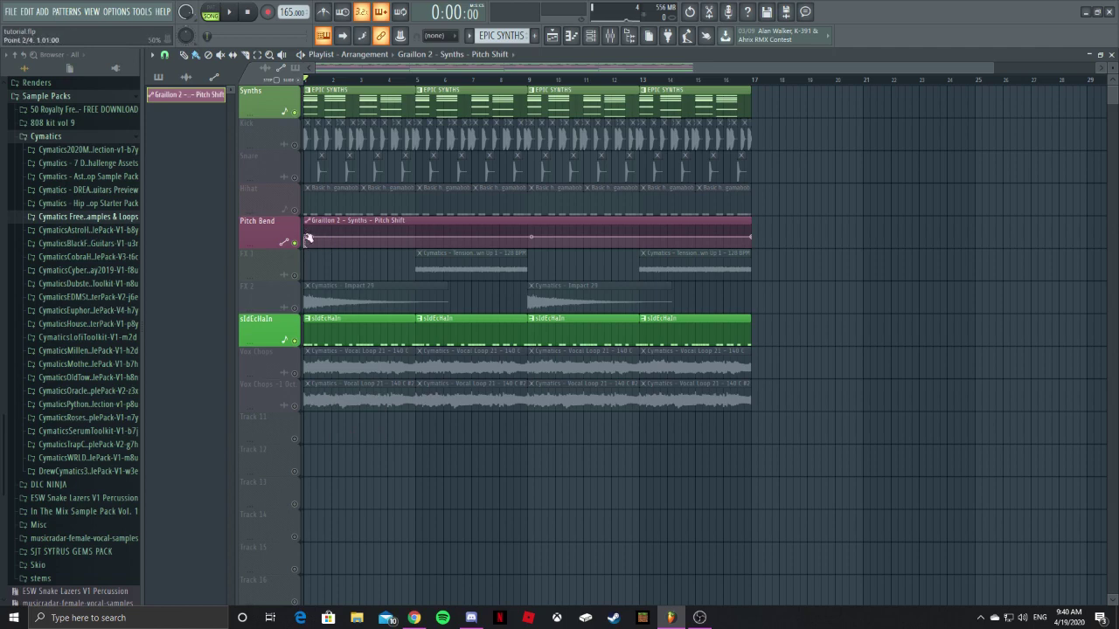
{"action": "right_click", "coordinate": [308, 238]}
{"action": "left_click", "coordinate": [329, 253]}
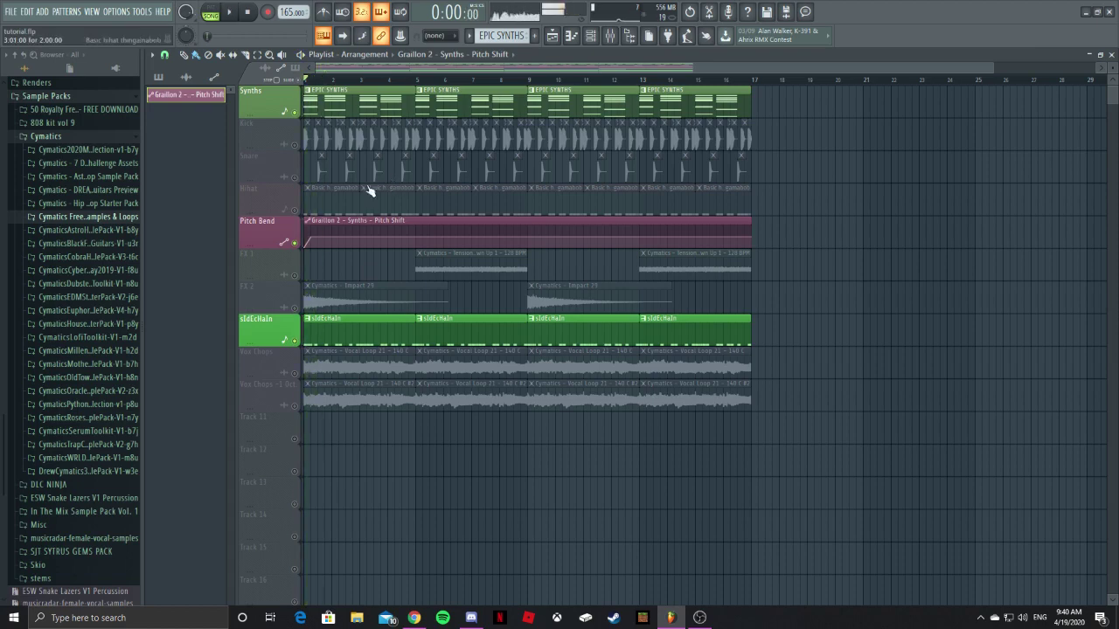
Step: Paste the copied 50% onto the opening ramp's end point at 1:03:00 and play back the bend
{"action": "scroll", "coordinate": [317, 83], "scroll_direction": "up", "scroll_amount": 2}
{"action": "scroll", "coordinate": [316, 83], "scroll_direction": "up", "scroll_amount": 2}
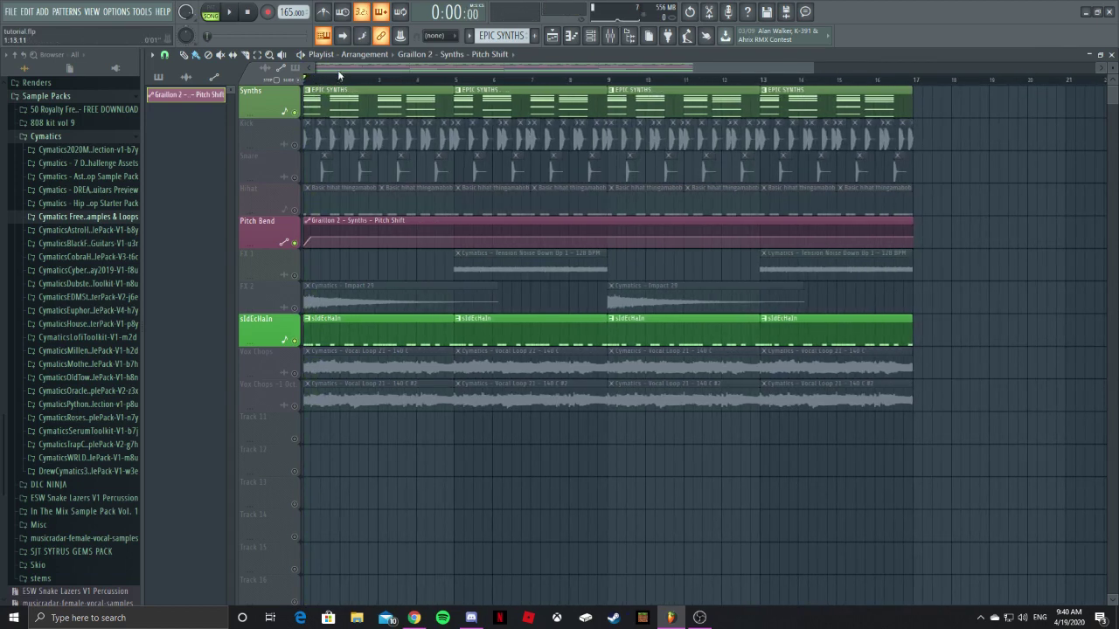
{"action": "scroll", "coordinate": [330, 80], "scroll_direction": "up", "scroll_amount": 3}
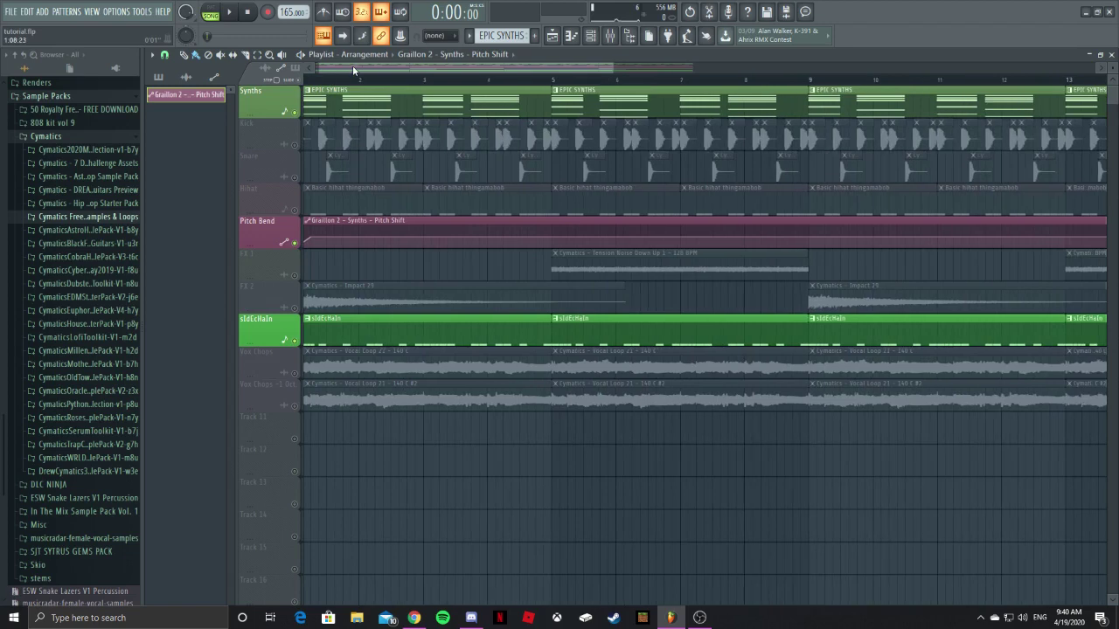
{"action": "right_click", "coordinate": [316, 240]}
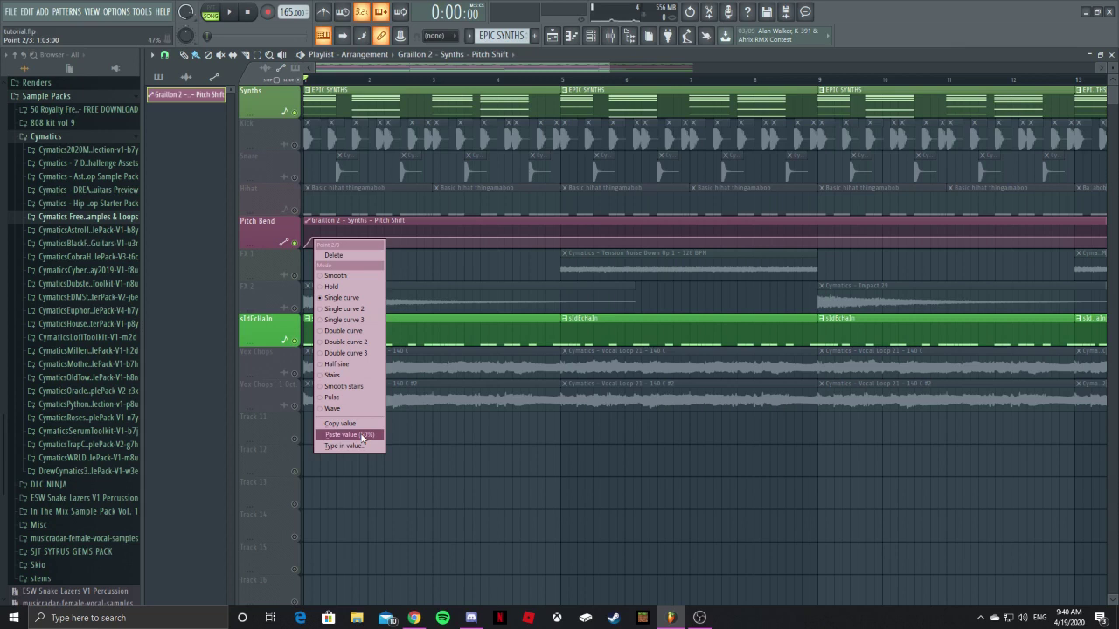
{"action": "left_click", "coordinate": [362, 435]}
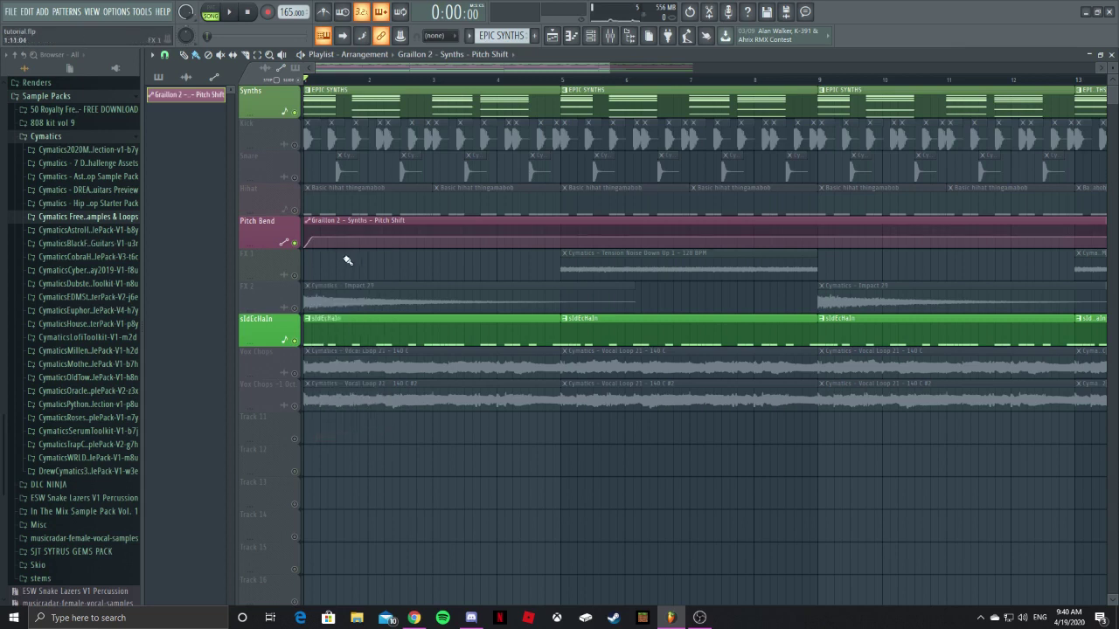
{"action": "key", "text": "space"}
{"action": "key", "text": "space"}
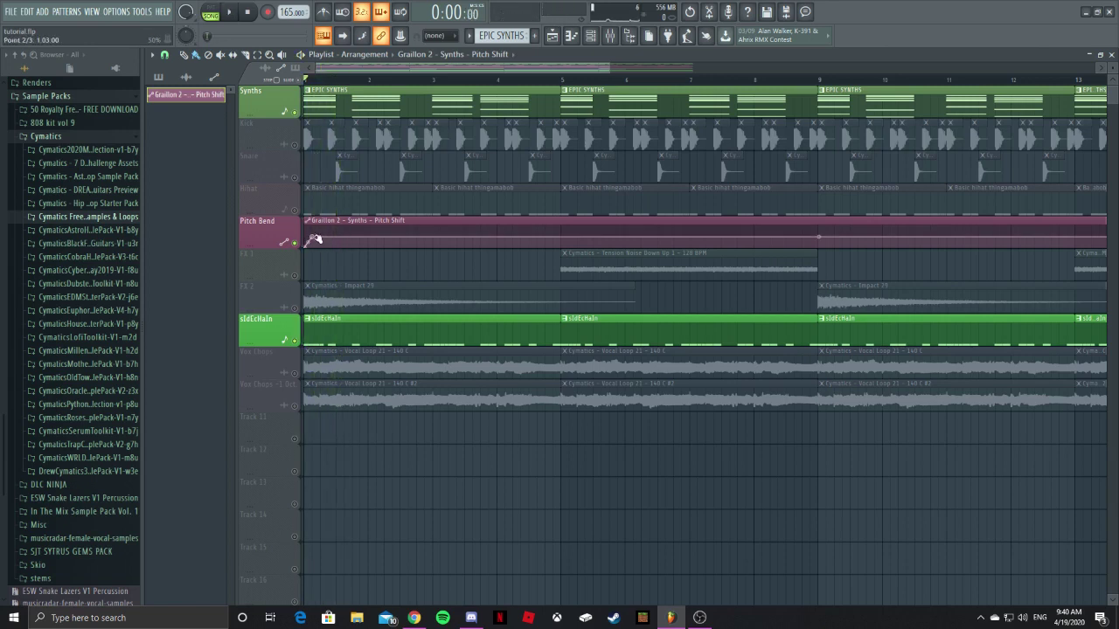
Step: Try the ramp's end point at 55% in playback, and paste 50% back onto it
{"action": "left_click_drag", "start_coordinate": [313, 237], "coordinate": [312, 245]}
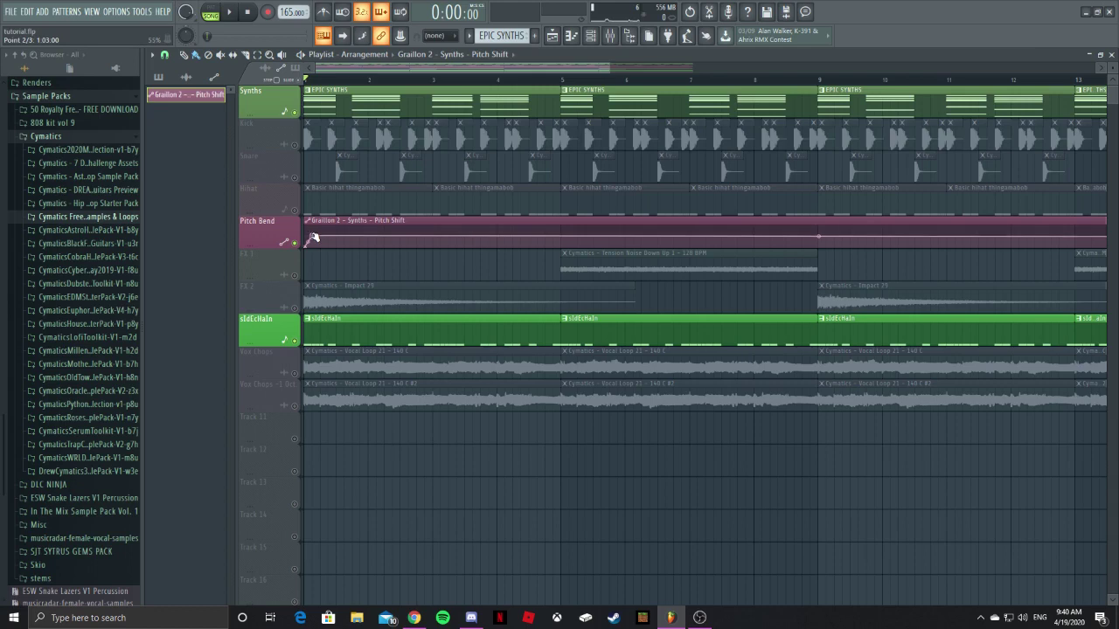
{"action": "key", "text": "space"}
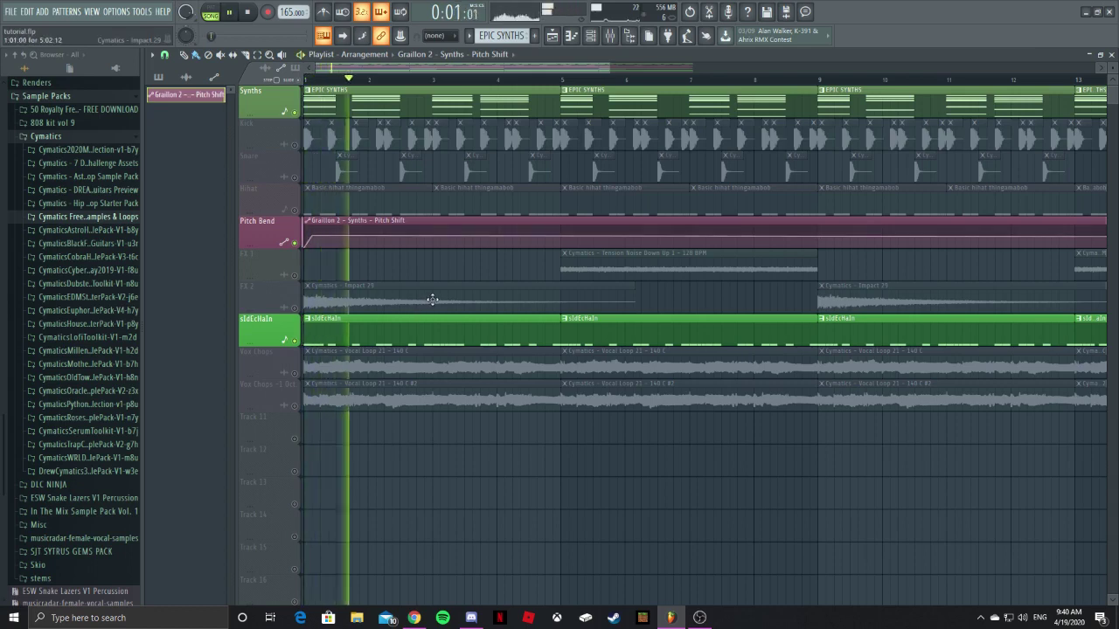
{"action": "key", "text": "space"}
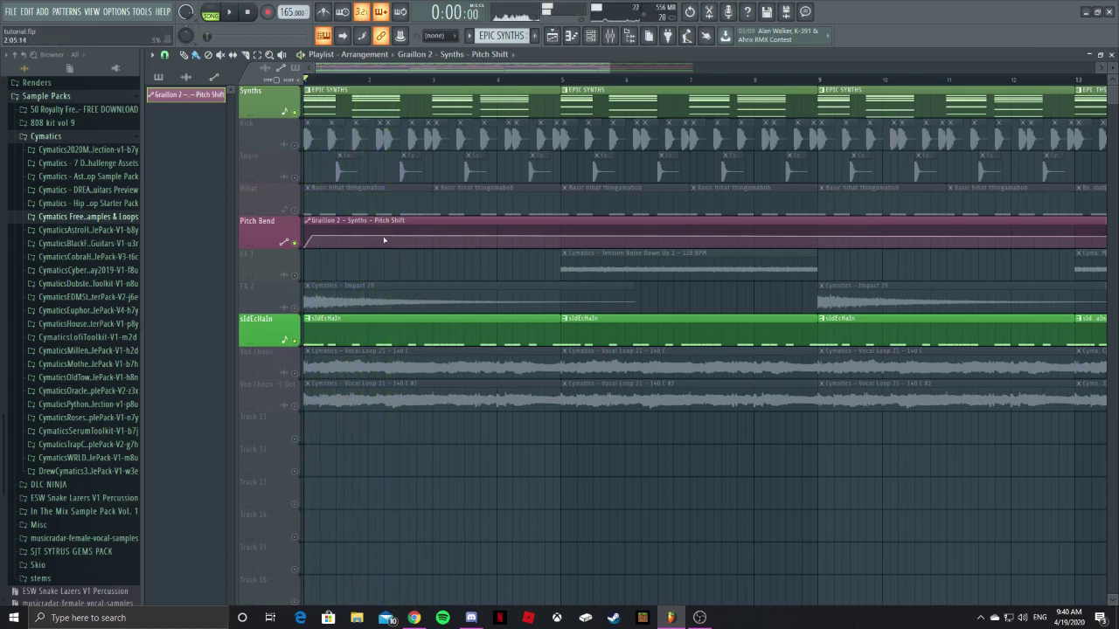
{"action": "right_click", "coordinate": [316, 238]}
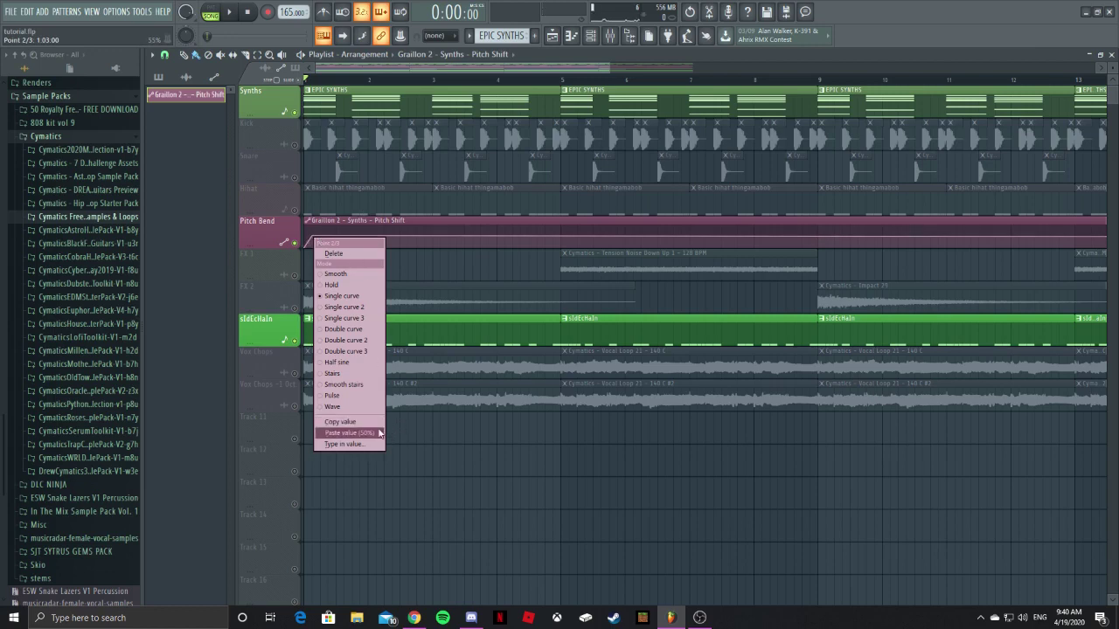
{"action": "left_click", "coordinate": [350, 422]}
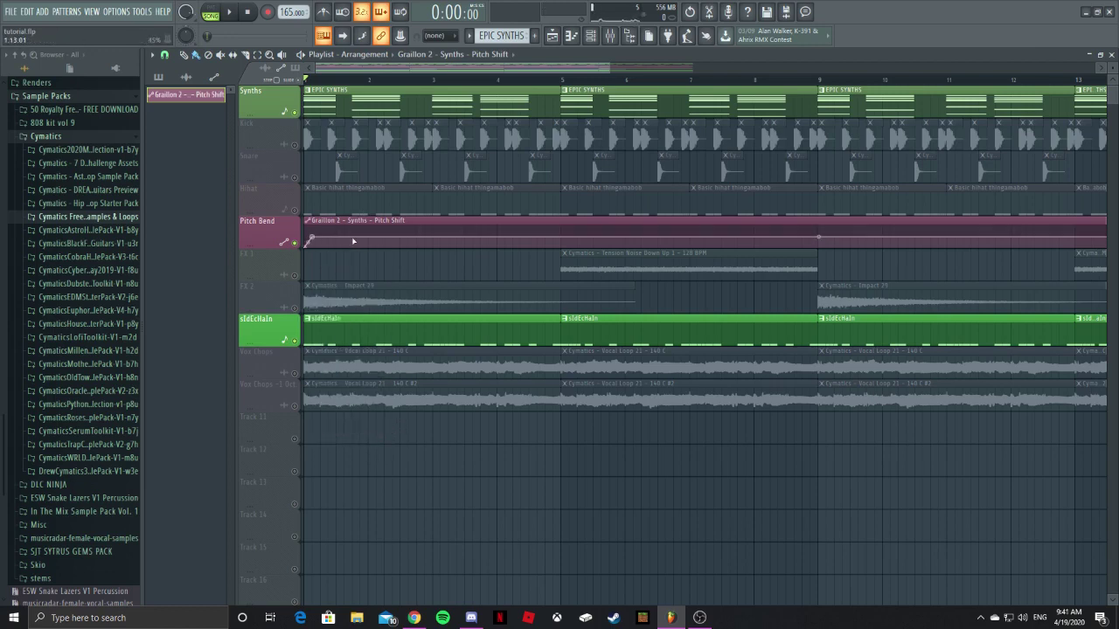
Step: Add matching upward pitch ramps ending at 50% at the second chord and at bar 3 of the Pitch Shift clip
{"action": "right_click", "coordinate": [354, 241]}
{"action": "left_click", "coordinate": [395, 430]}
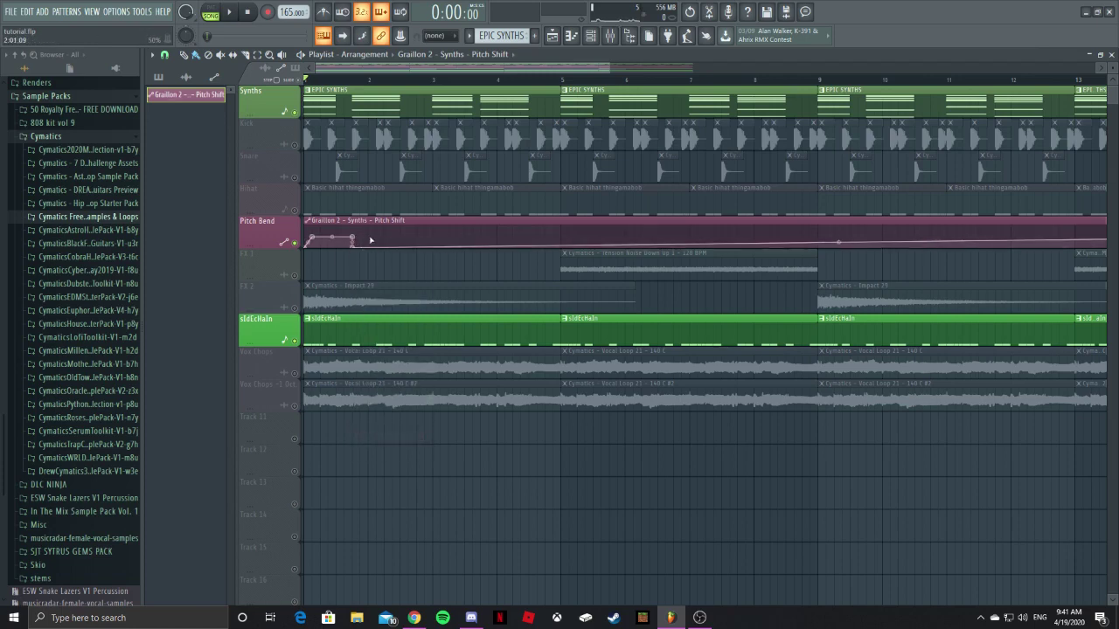
{"action": "right_click", "coordinate": [359, 240]}
{"action": "left_click", "coordinate": [395, 429]}
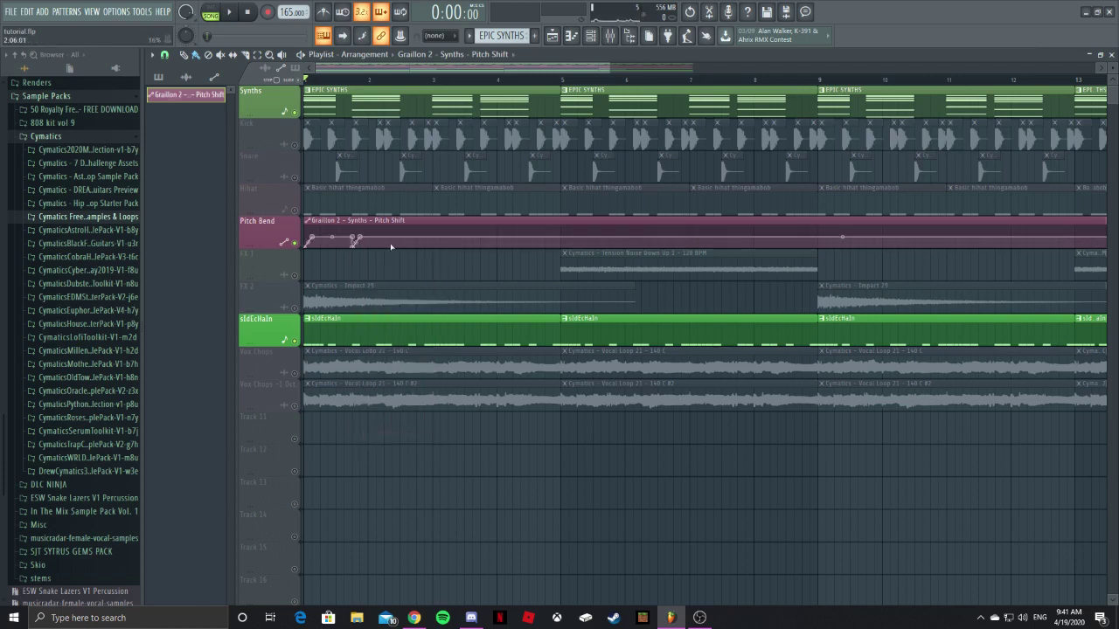
{"action": "left_click_drag", "start_coordinate": [437, 249], "coordinate": [438, 242]}
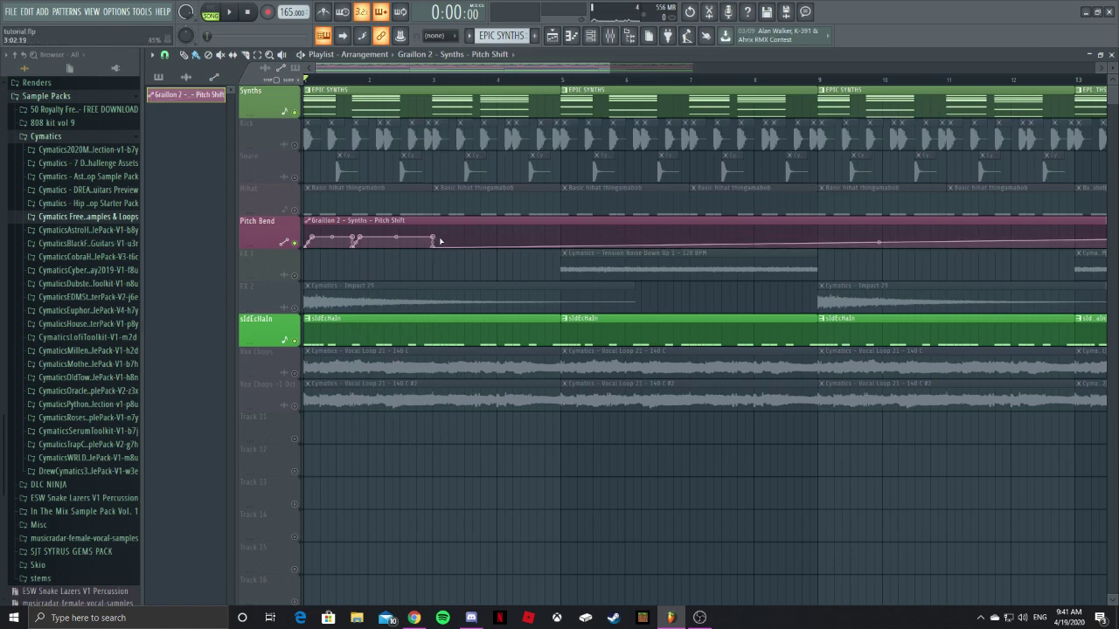
{"action": "right_click", "coordinate": [442, 240]}
{"action": "left_click", "coordinate": [510, 259]}
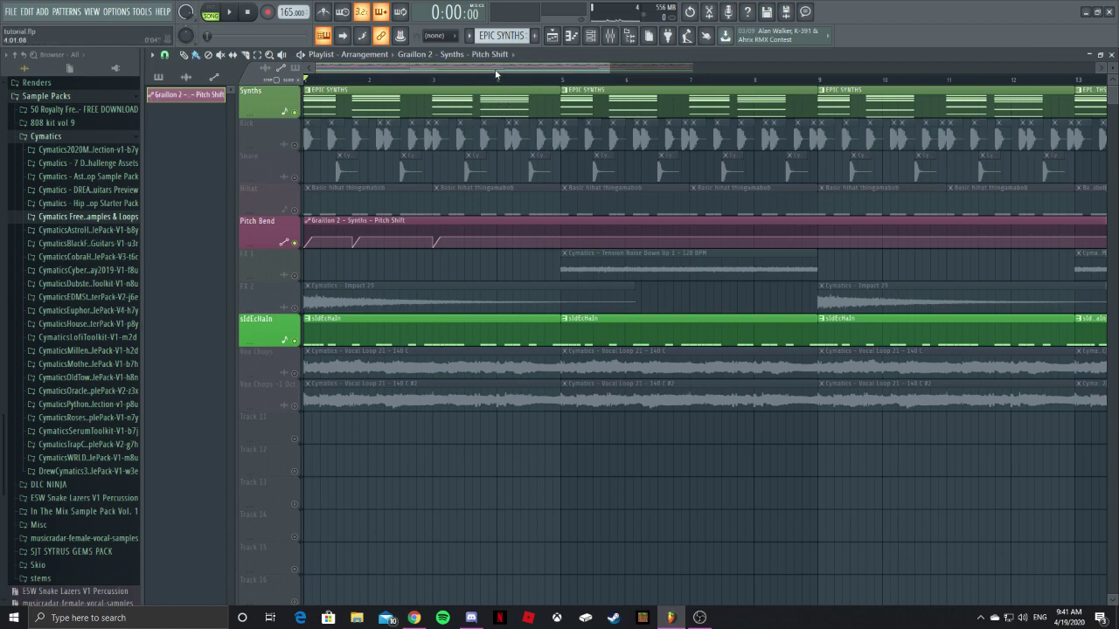
Step: Shorten the Pitch Shift automation clip to four bars and repeat it on the Pitch Bend track from bars 5, 9 and 13
{"action": "left_click_drag", "start_coordinate": [496, 70], "coordinate": [697, 85]}
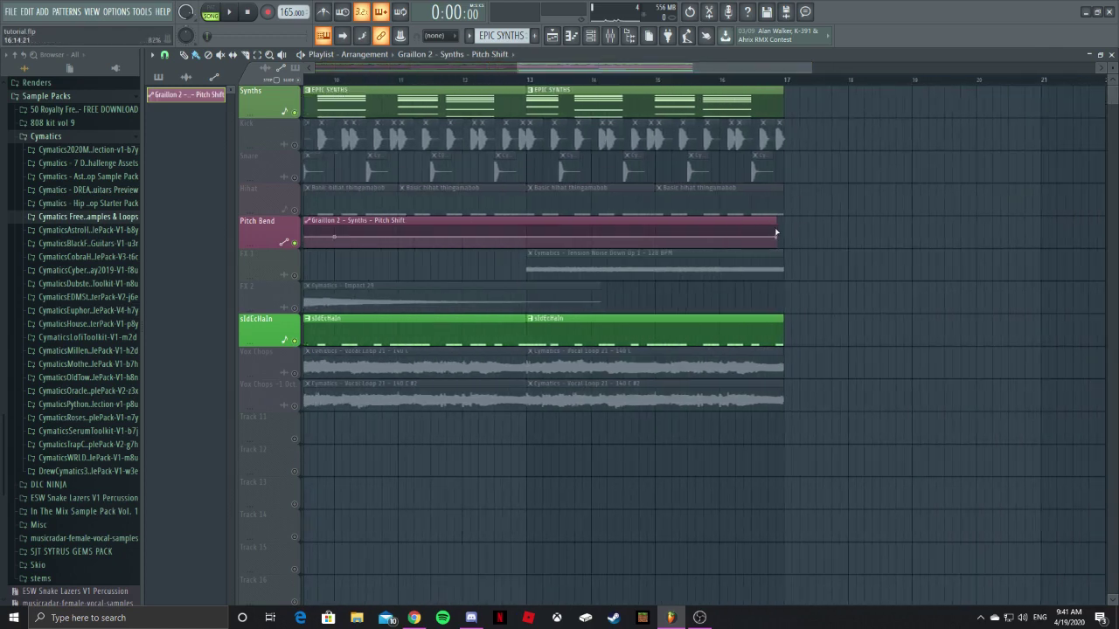
{"action": "mouse_move", "coordinate": [776, 234]}
{"action": "left_mouse_down"}
{"action": "mouse_move", "coordinate": [70, 226]}
{"action": "mouse_move", "coordinate": [829, 229]}
{"action": "left_mouse_up"}
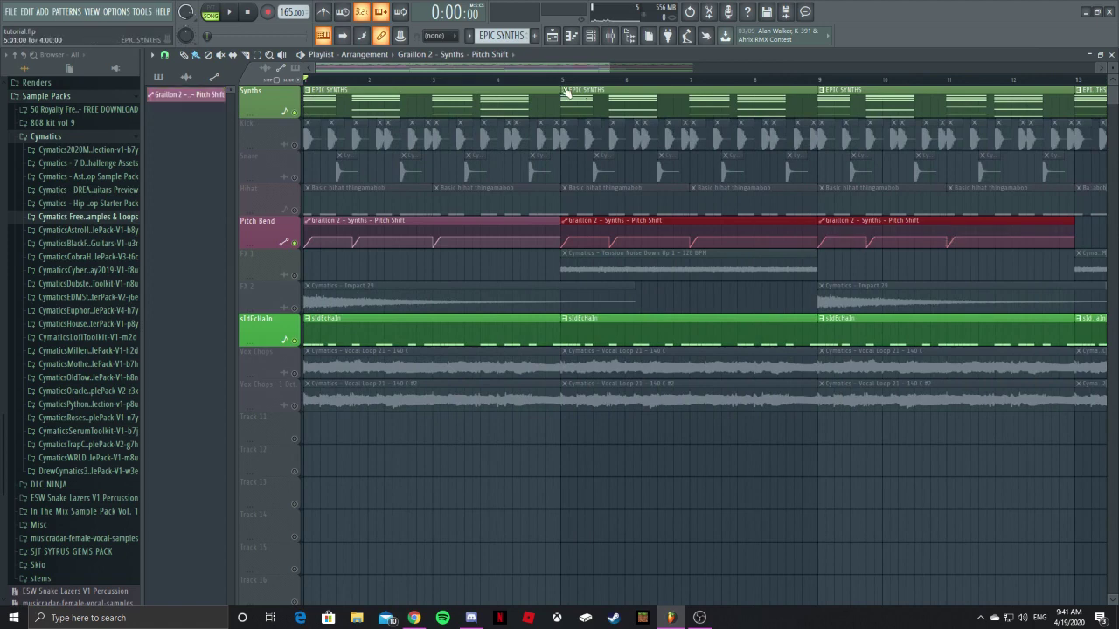
{"action": "left_click_drag", "start_coordinate": [474, 69], "coordinate": [430, 70]}
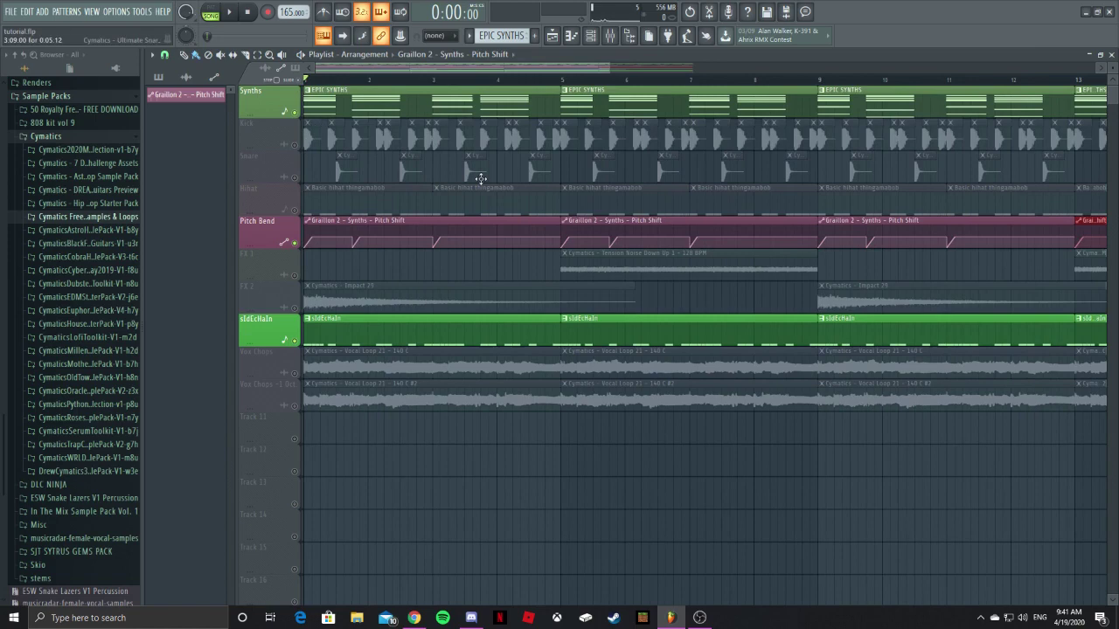
Step: Play back the synths with the repeated pitch bends and unmute all the playlist tracks
{"action": "key", "text": "space"}
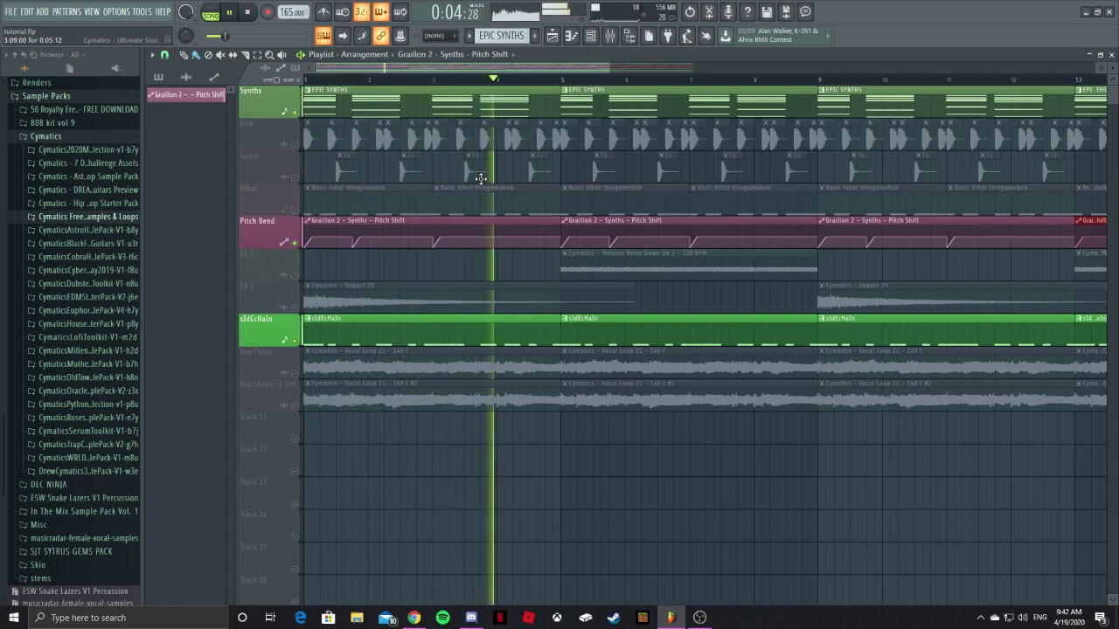
{"action": "key", "text": "space"}
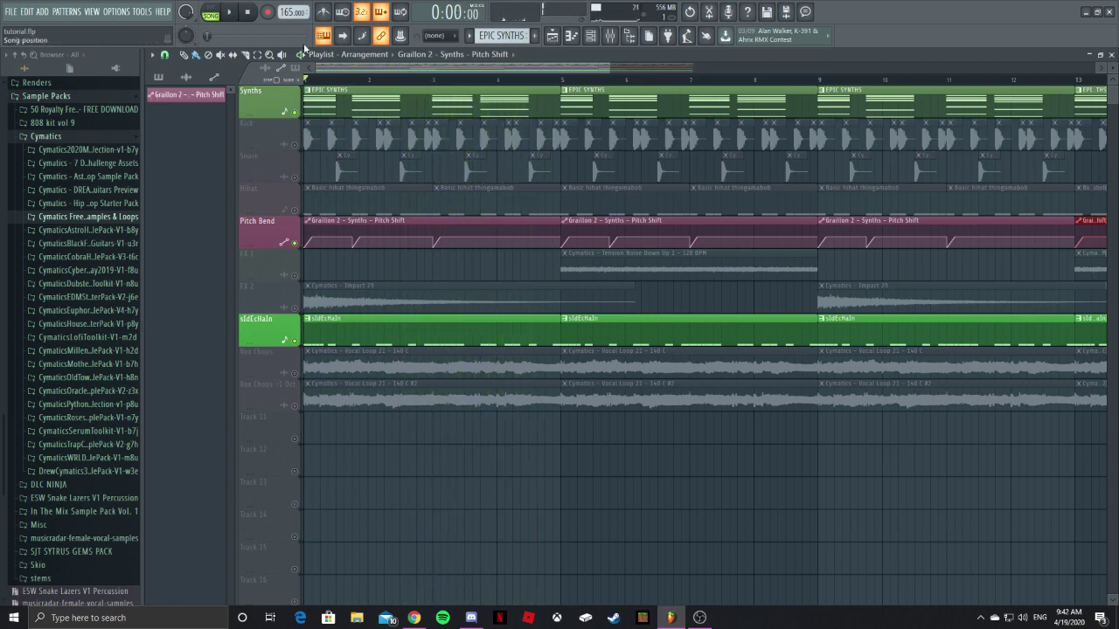
{"action": "key", "text": "ctrl+alt+z"}
{"action": "key", "text": "ctrl+alt+z"}
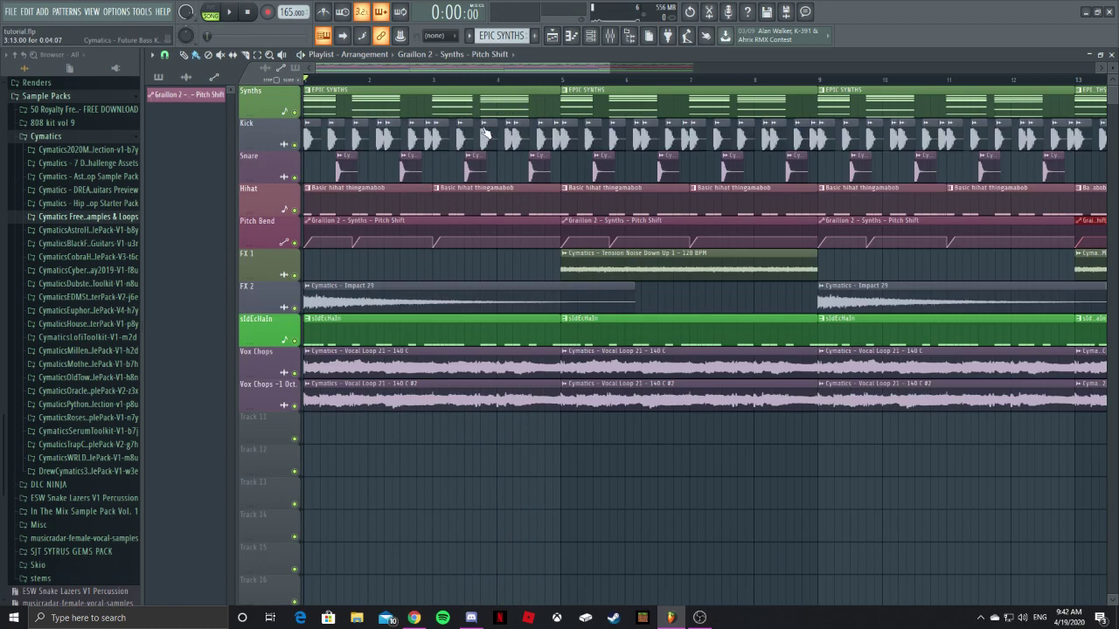